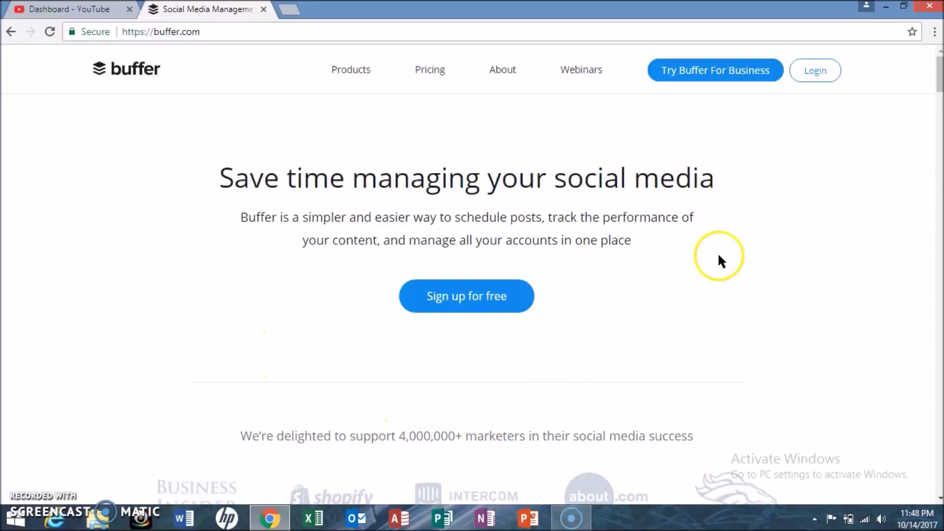
- Sign in to Buffer with the account's email and password
left_click(808, 73)
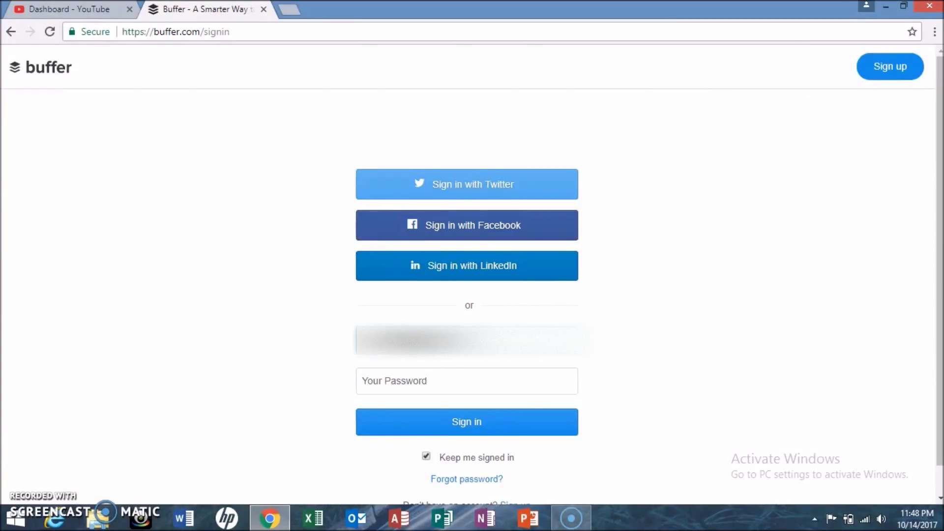
key("Tab")
type("••••••••••")
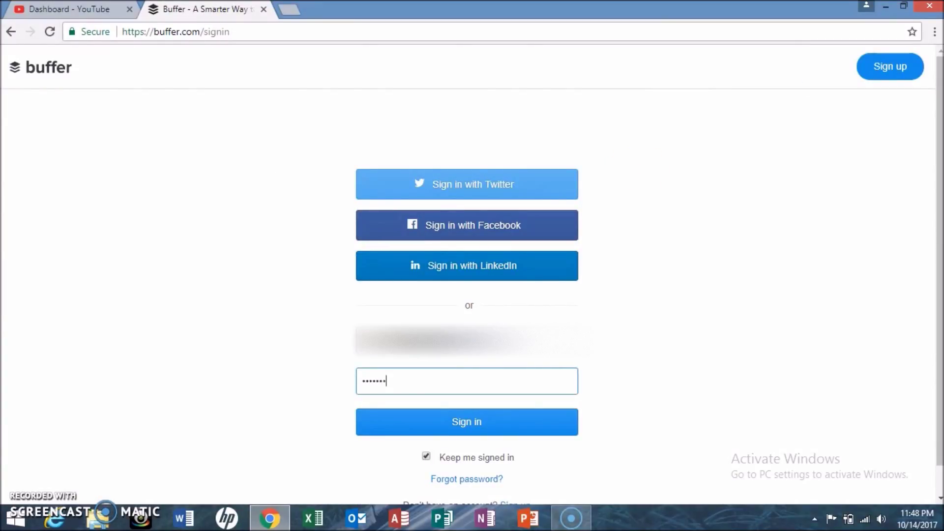
left_click(471, 420)
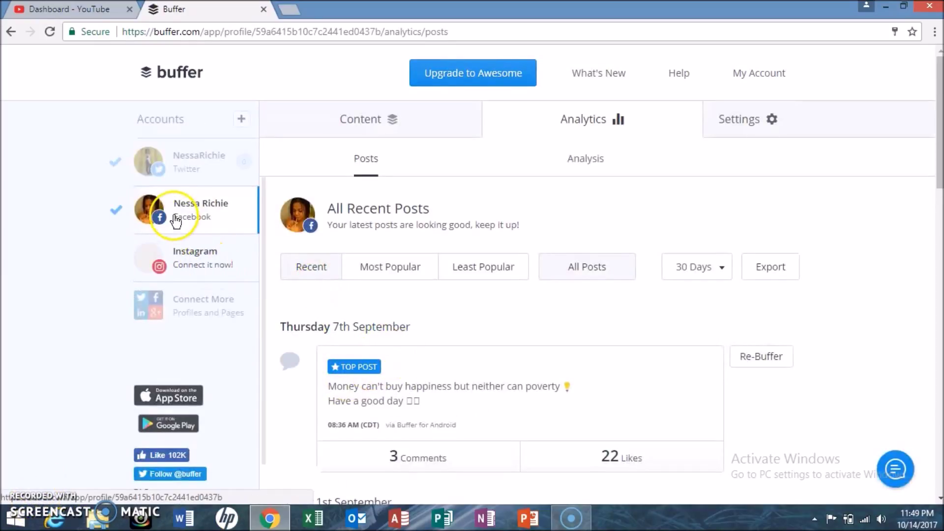
left_click(187, 171)
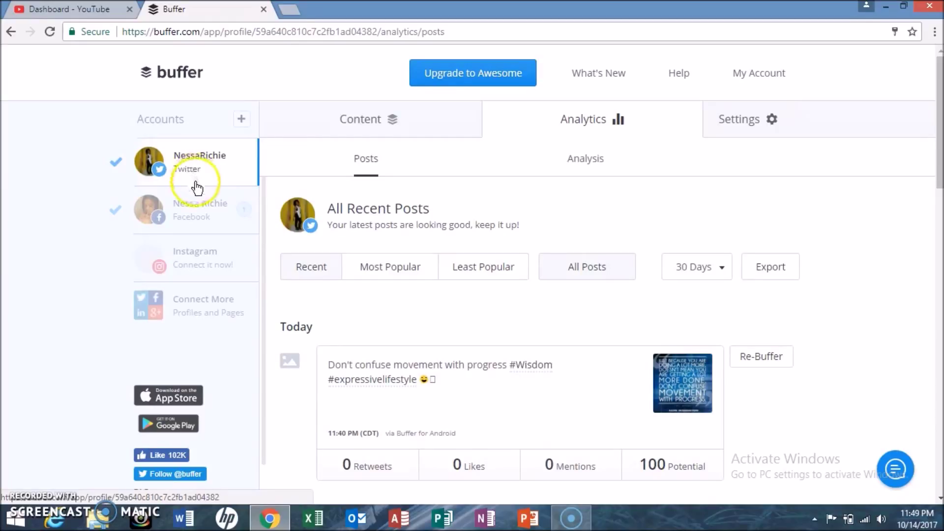
left_click(187, 215)
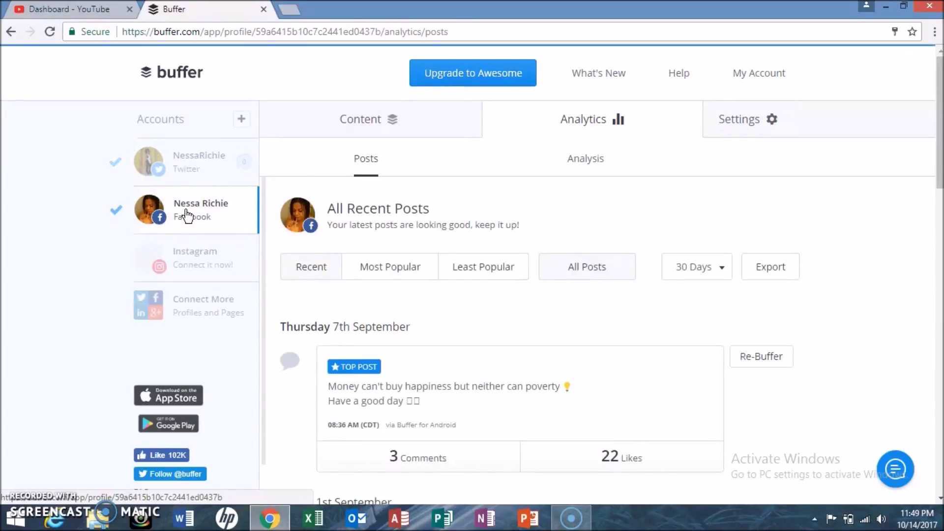
left_click(202, 220)
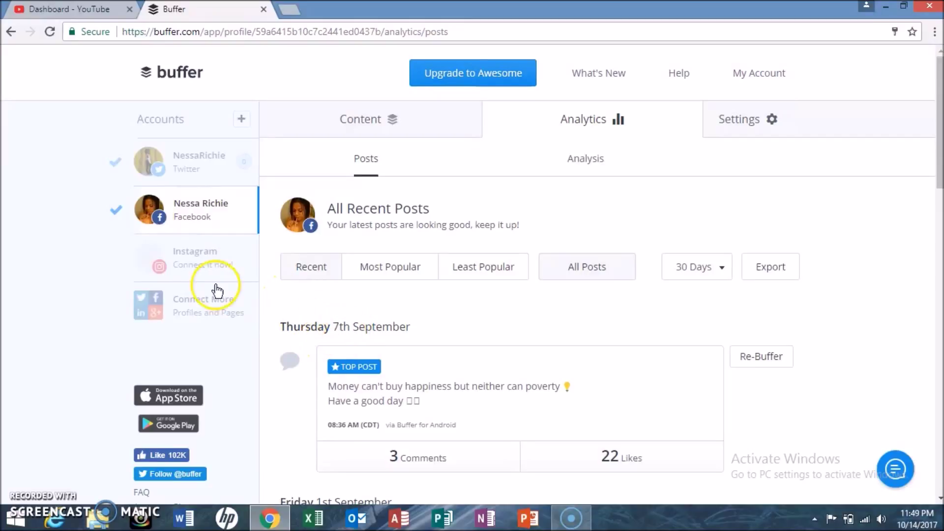
left_click(190, 310)
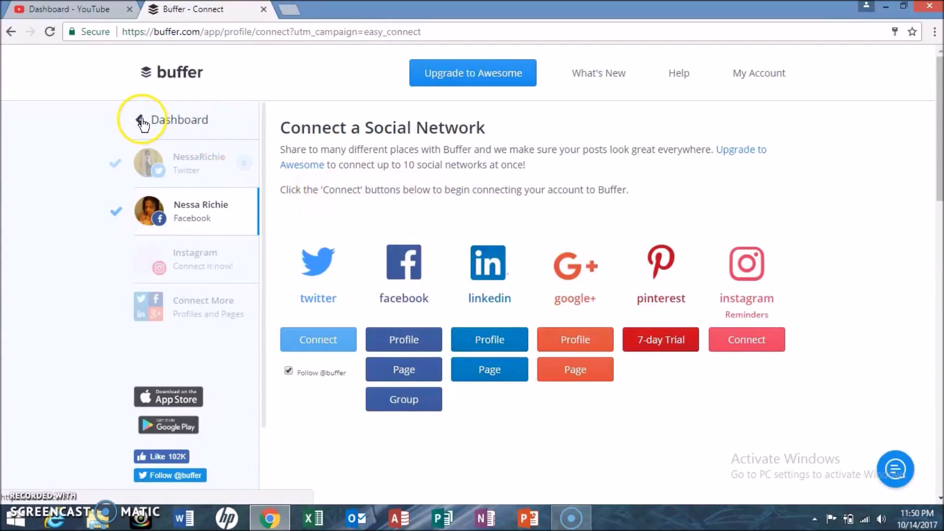
left_click(142, 121)
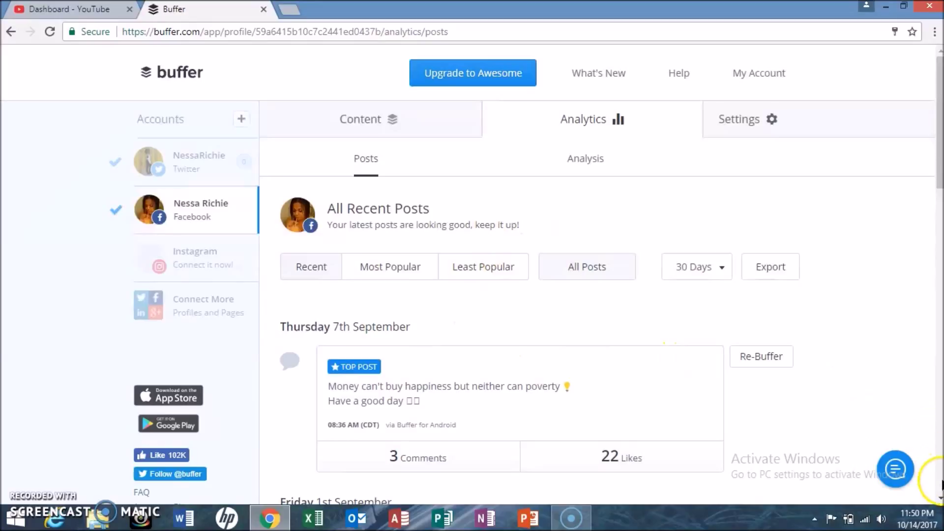
- Browse the Facebook posts, then switch to the Twitter profile's recent posts, topped by today's quote
scroll(941, 499, "down", 2)
scroll(940, 499, "down", 5)
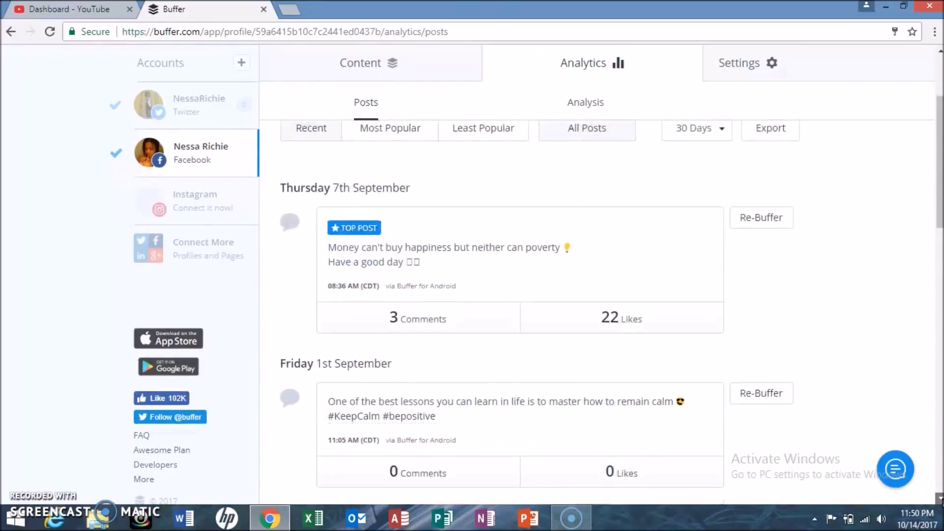
scroll(940, 499, "down", 4)
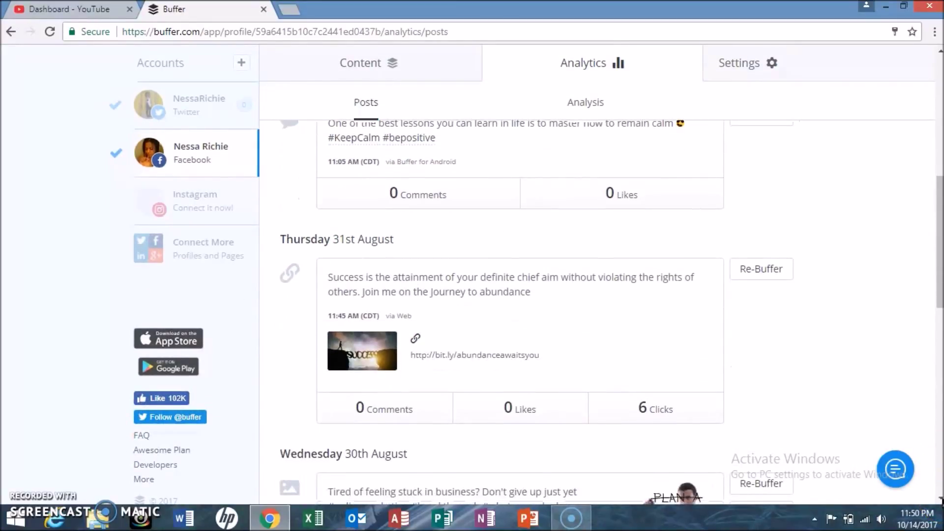
scroll(940, 499, "down", 4)
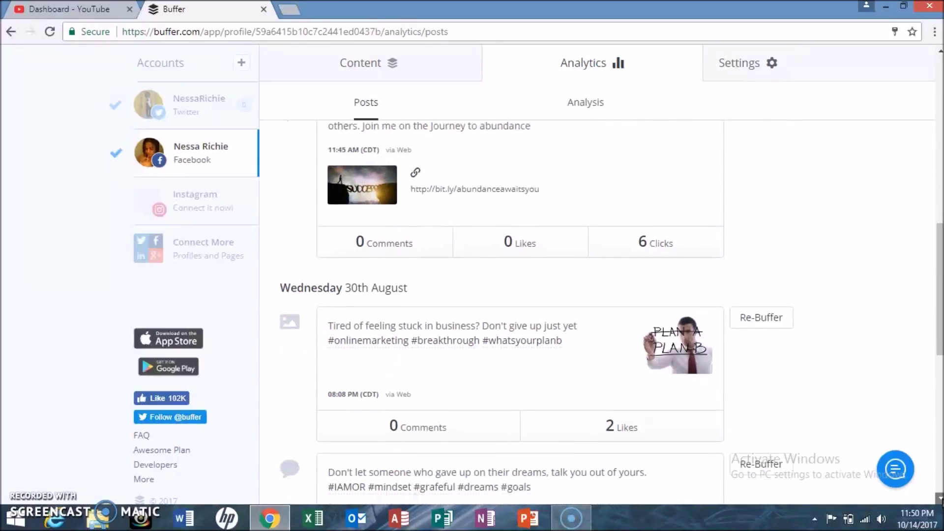
scroll(941, 499, "down", 5)
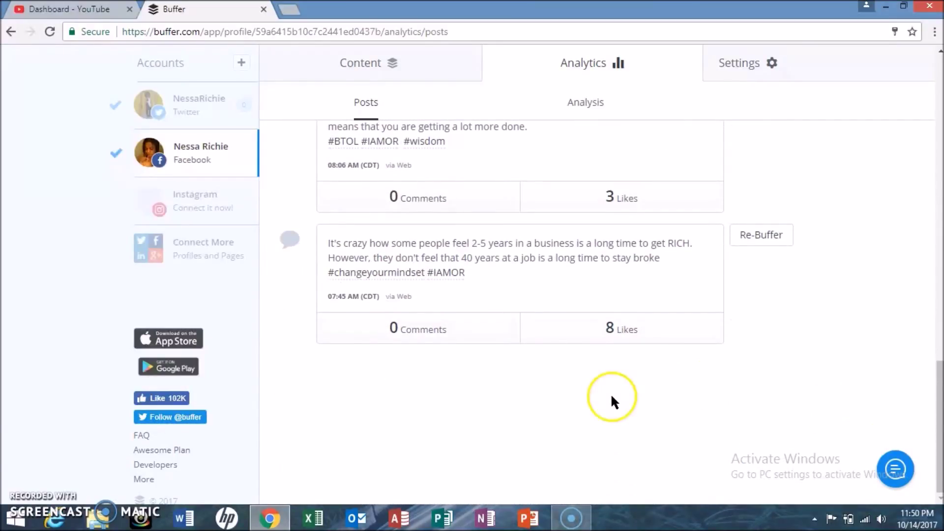
left_click(194, 114)
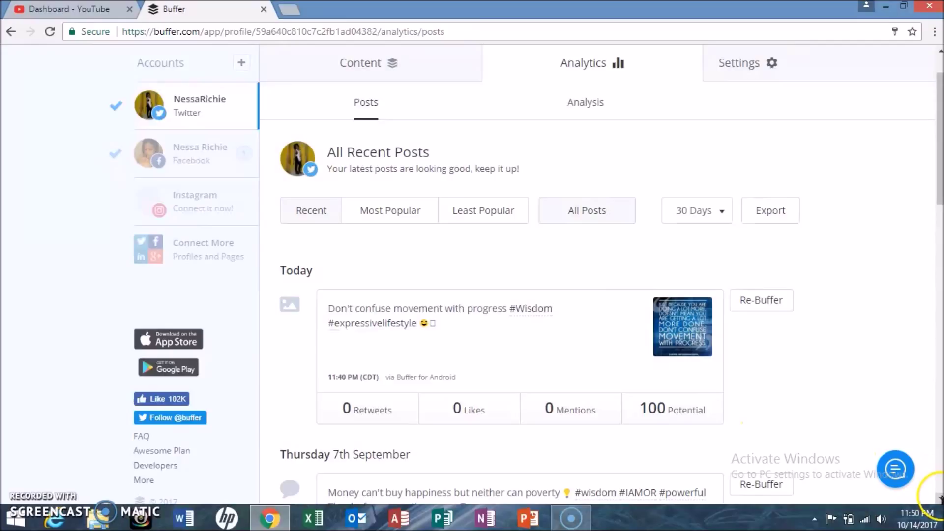
scroll(940, 498, "down", 3)
scroll(941, 498, "down", 7)
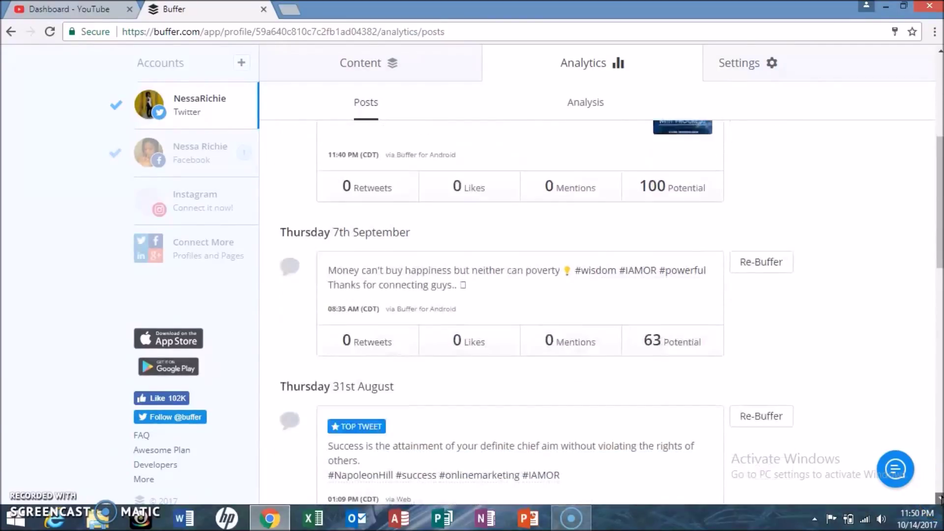
scroll(940, 498, "down", 1)
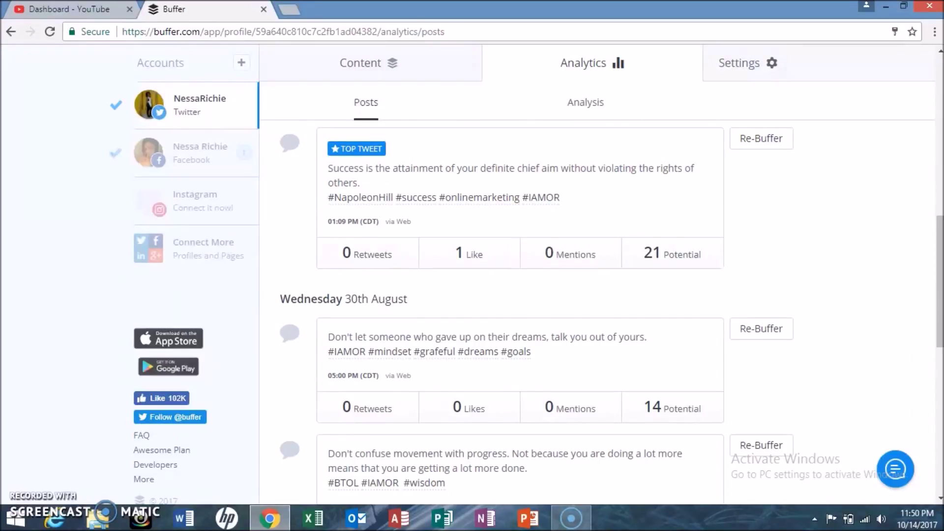
scroll(939, 57, "up", 3)
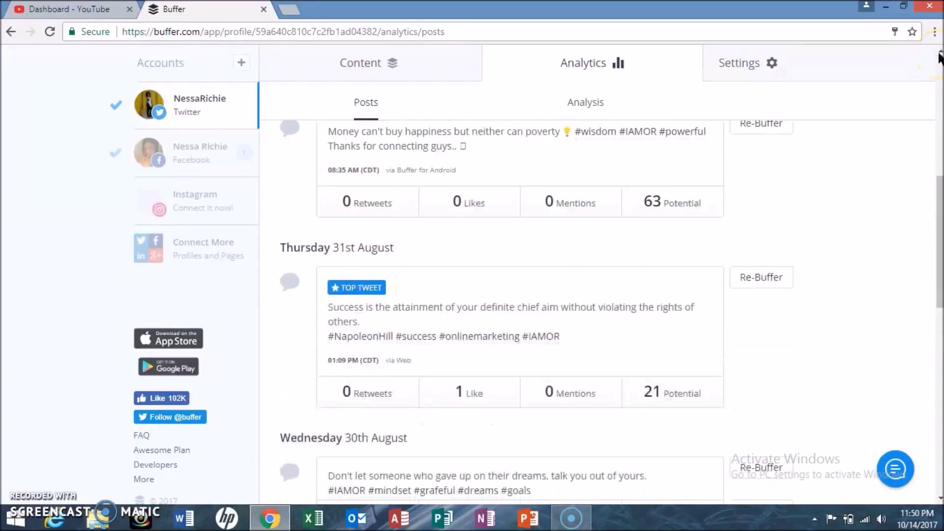
scroll(939, 57, "up", 5)
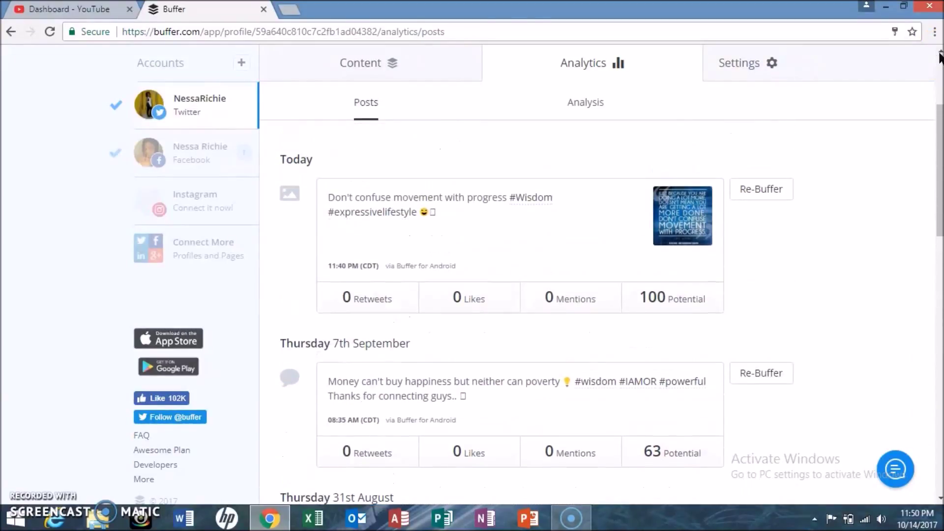
scroll(676, 220, "up", 1)
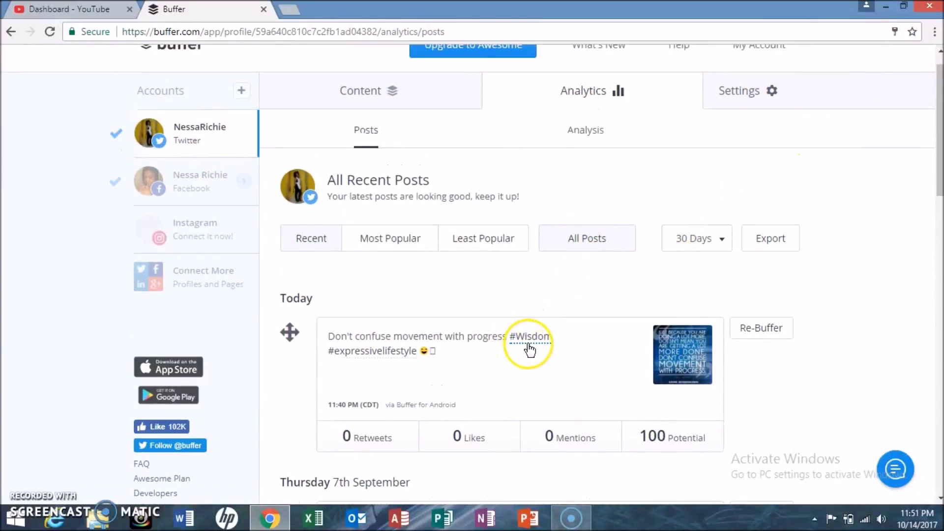
- Enlarge today's quote image and save it as likeapro.jpg in the Pics folder
left_click(748, 343)
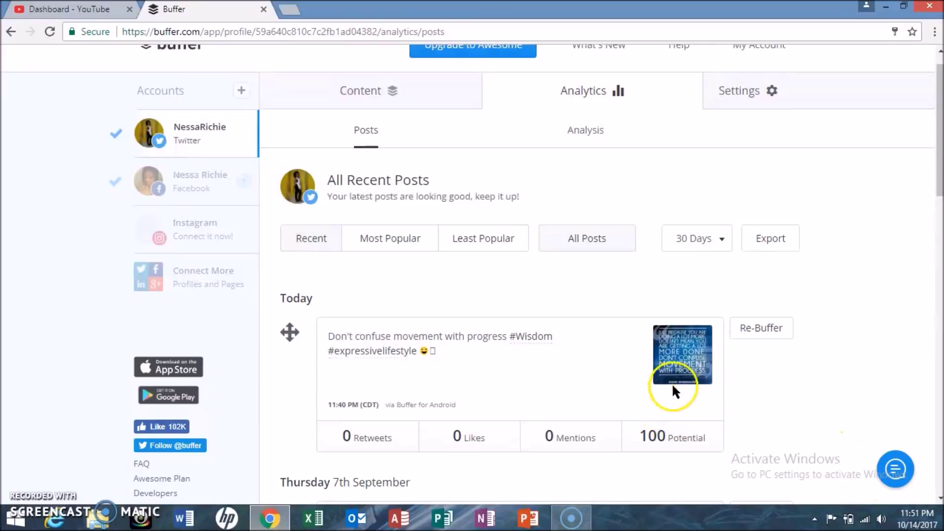
left_click(681, 365)
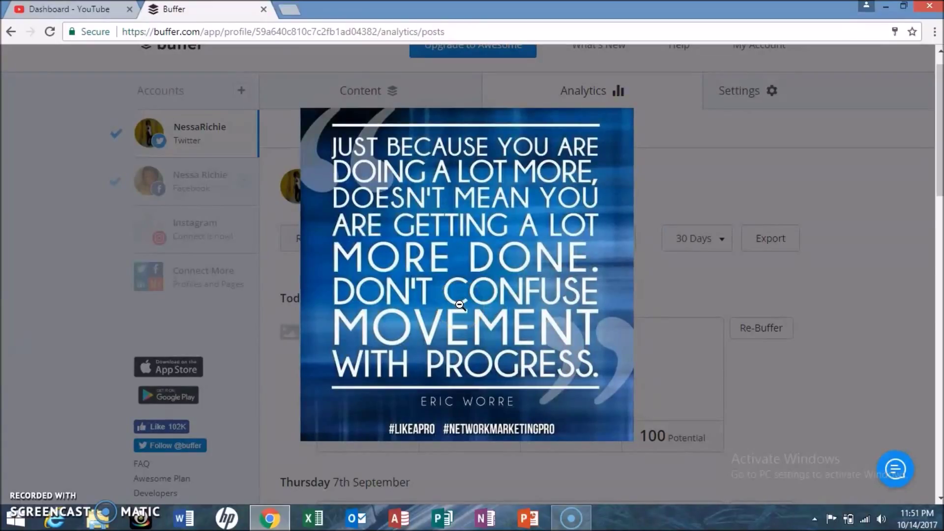
right_click(460, 305)
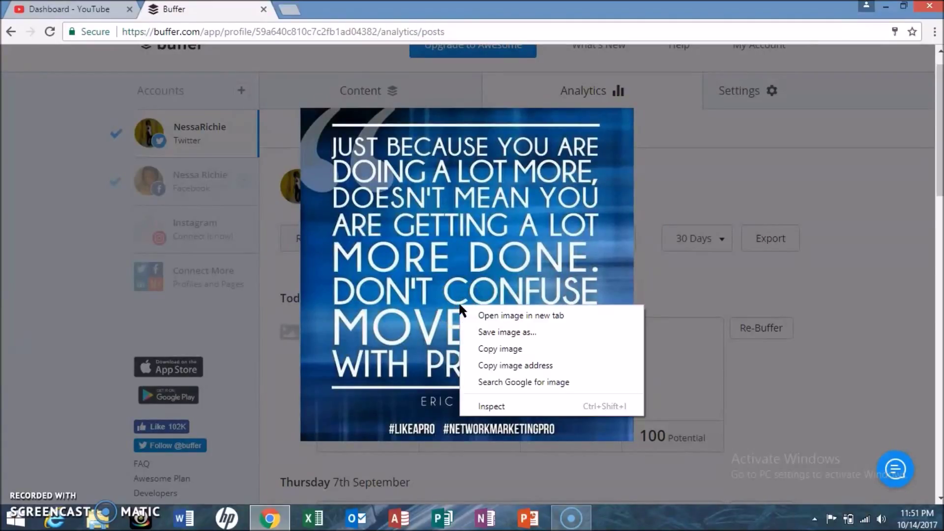
left_click(496, 334)
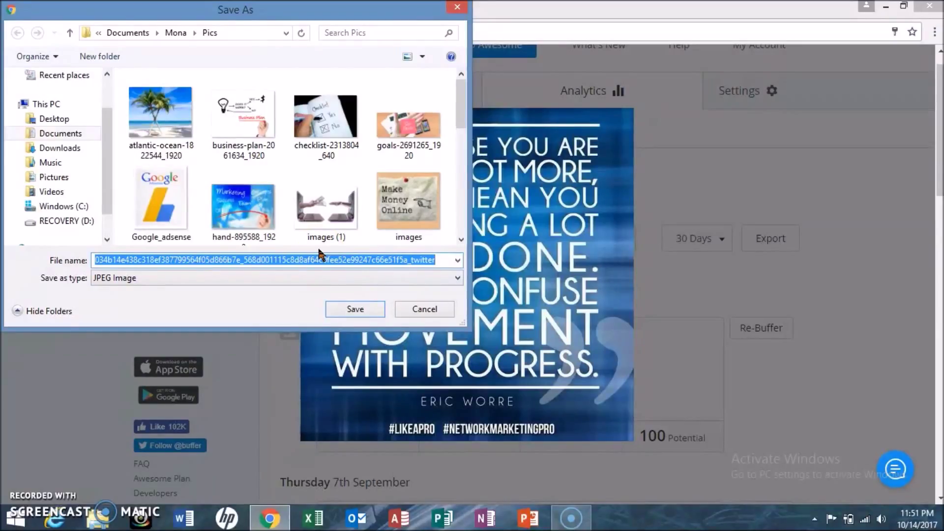
type("likeapro")
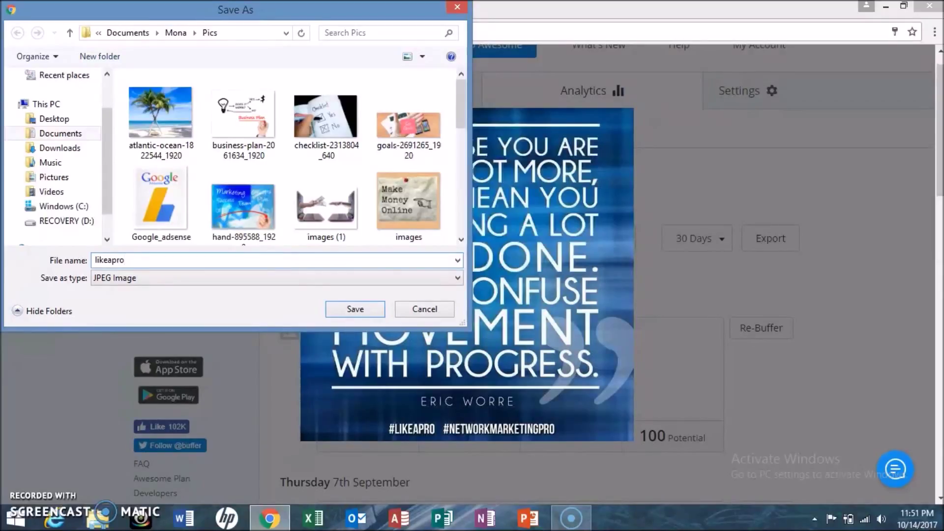
key("Return")
left_click(489, 290)
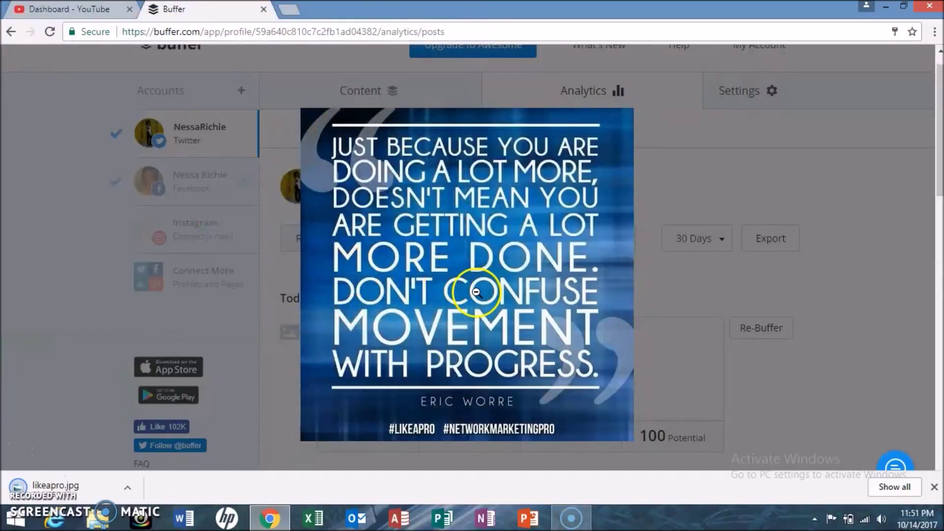
left_click(883, 256)
- Write a new Twitter and Facebook post: 'Don't confuse movement with progress!!!! #wisdom #xpressivelifestyle'
left_click(355, 93)
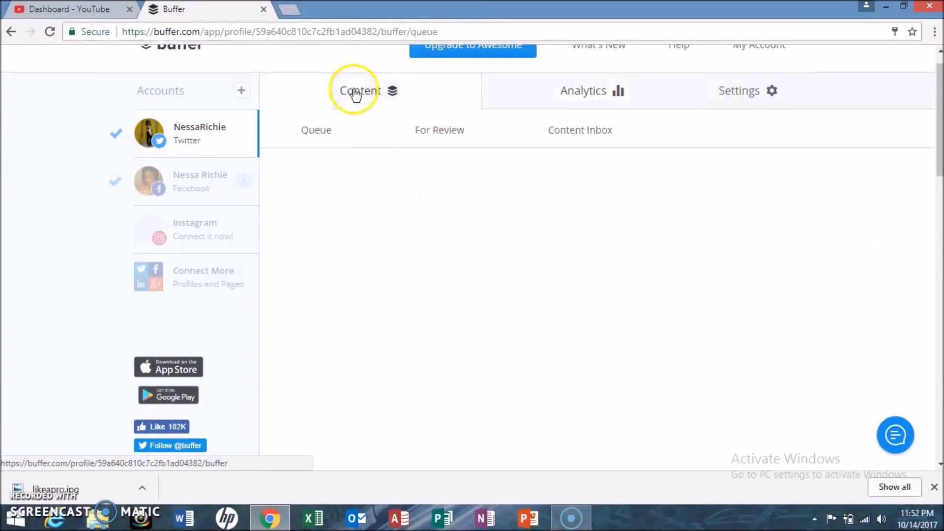
left_click(342, 255)
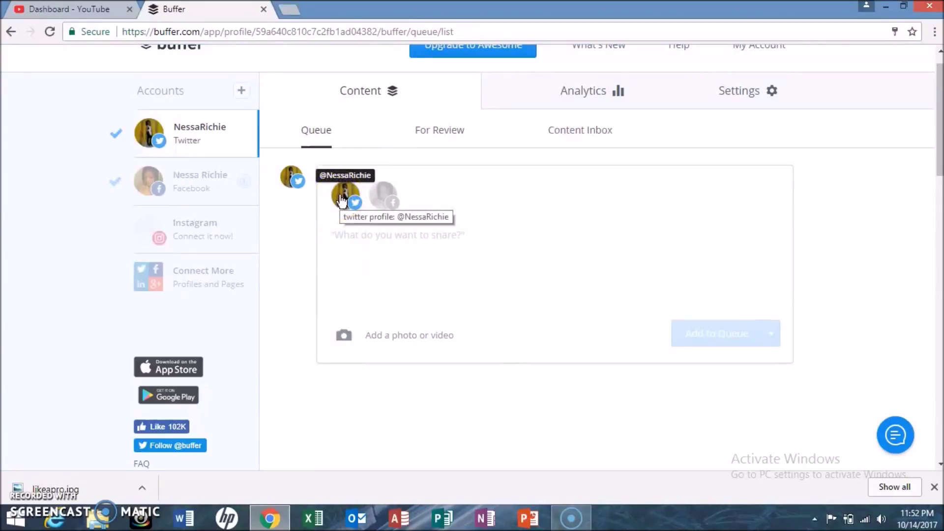
left_click(382, 200)
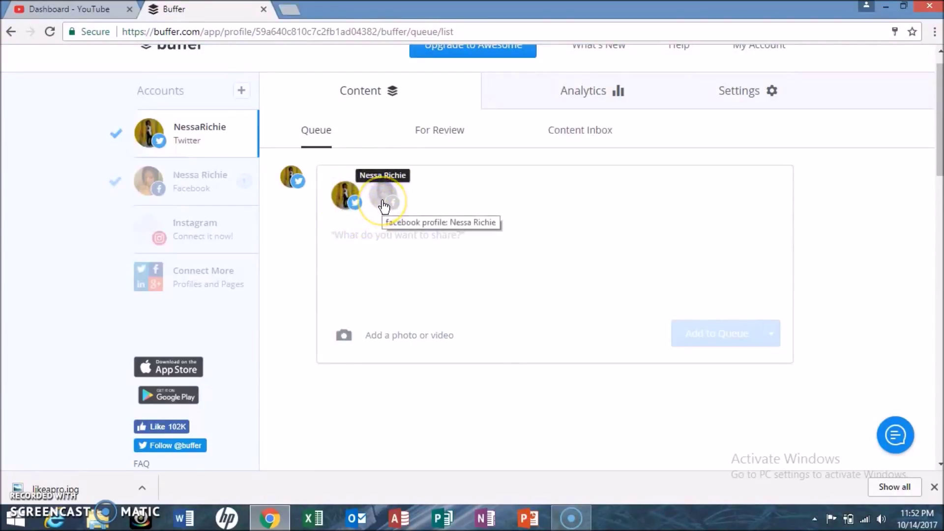
left_click(347, 226)
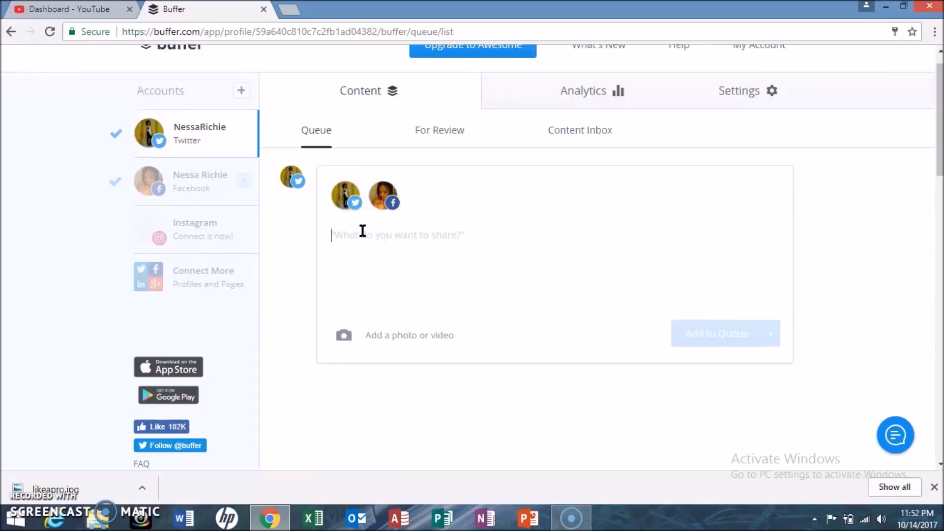
type("Don")
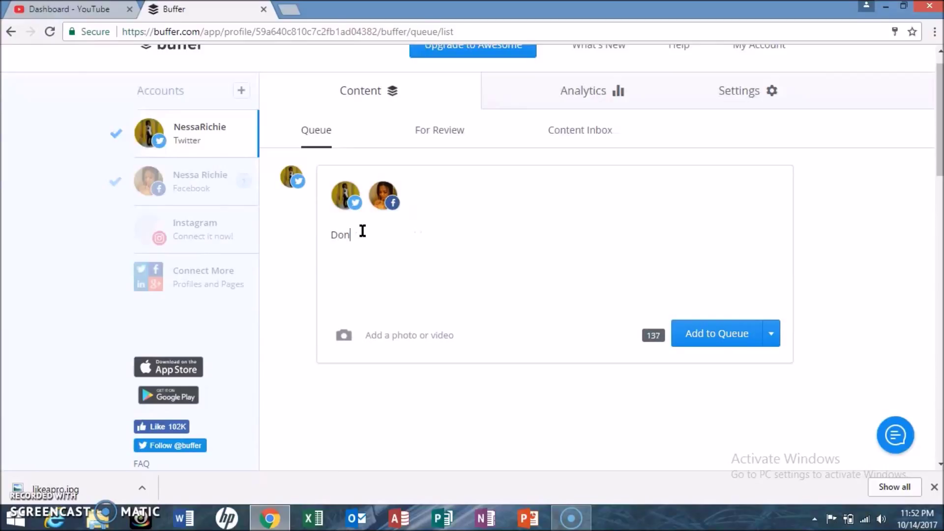
type("'t confuse movement wi")
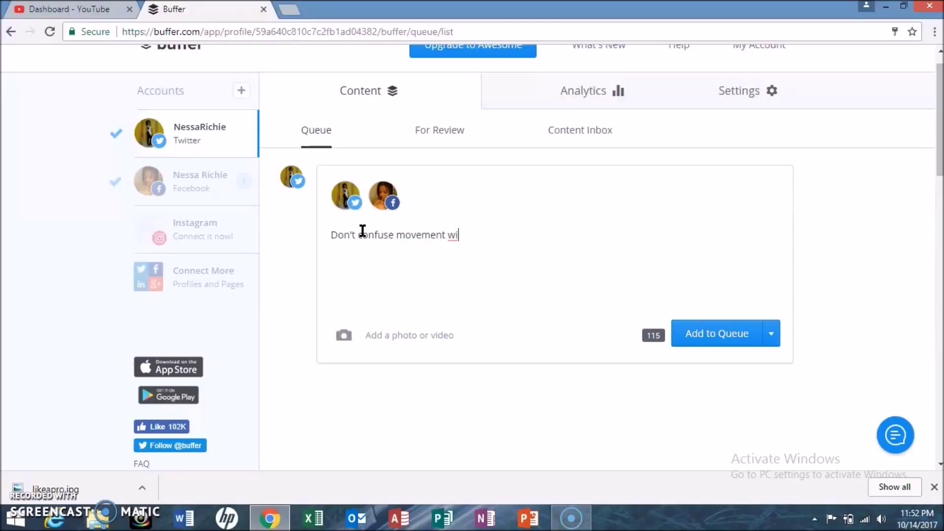
type("th progress!!!!")
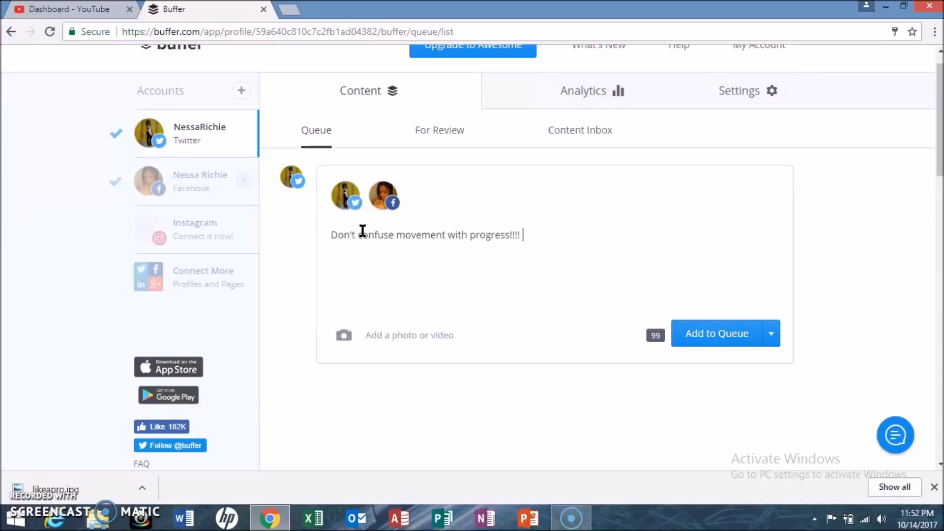
type("#wisdom #xpressiveli")
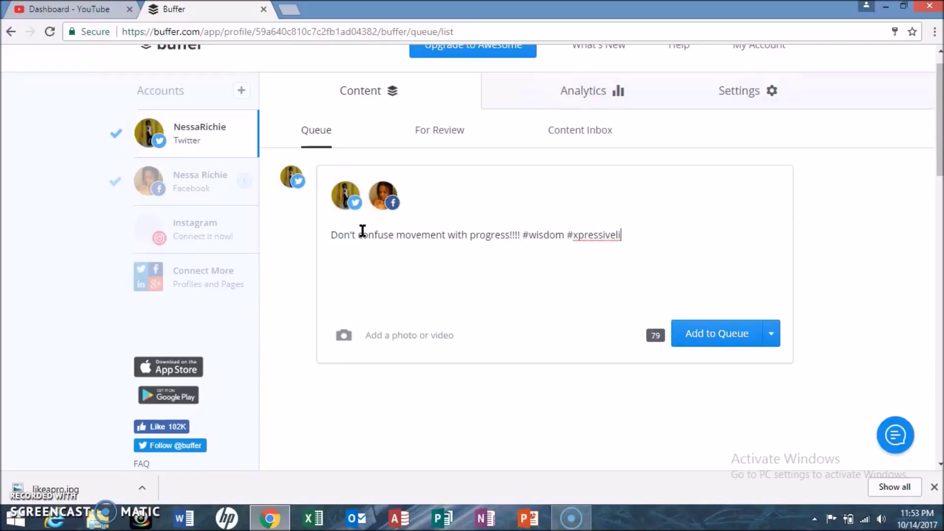
type("festyle")
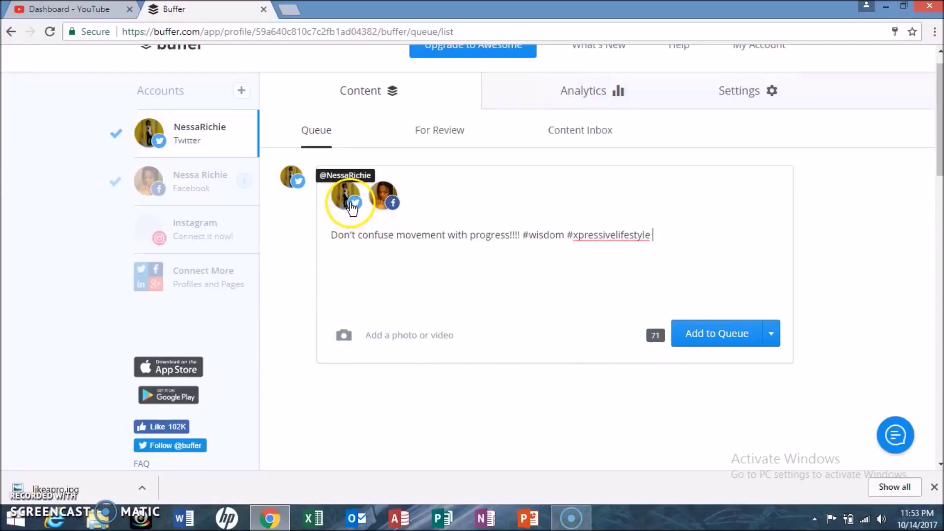
- Attach the likeapro quote image from Pics to the post
left_click(386, 339)
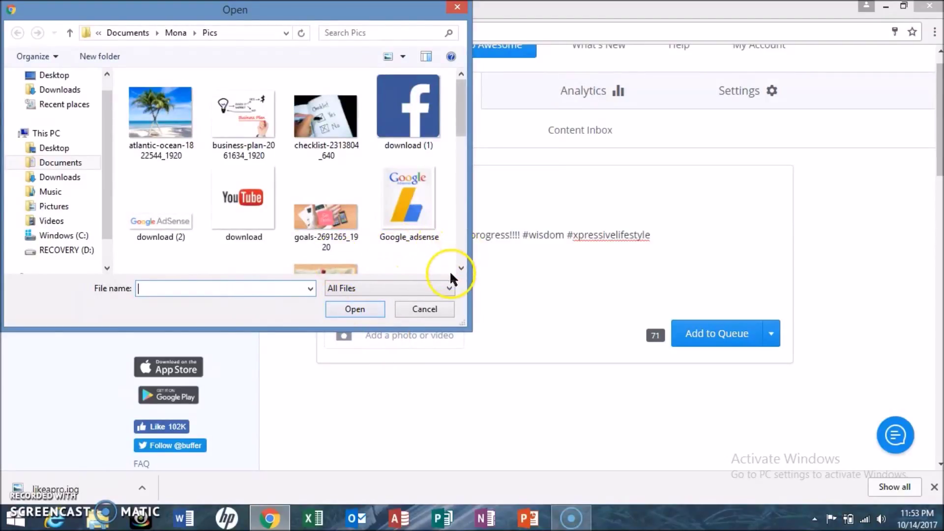
scroll(457, 270, "down", 3)
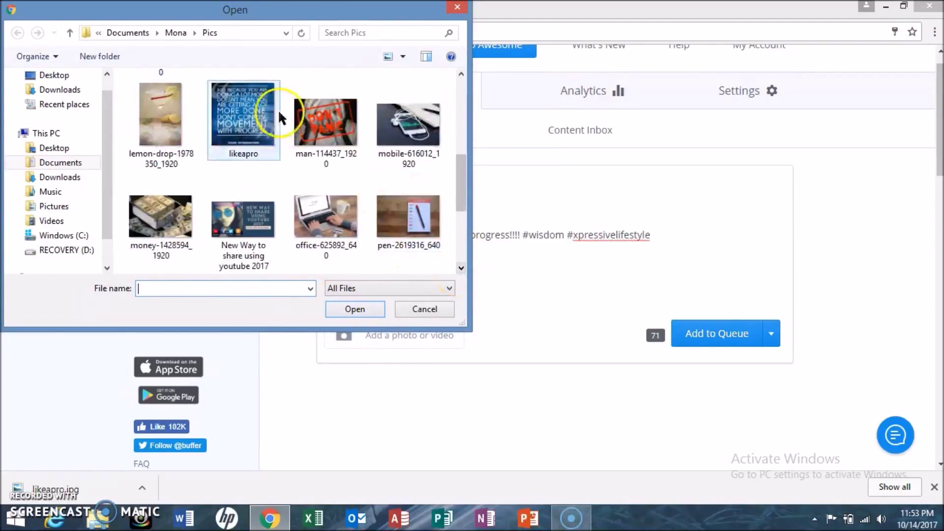
left_click(243, 111)
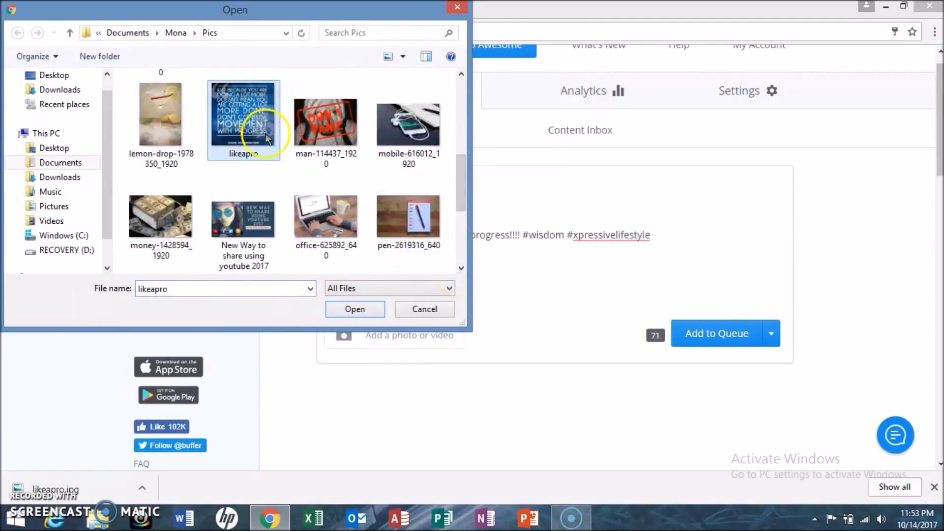
left_click(353, 309)
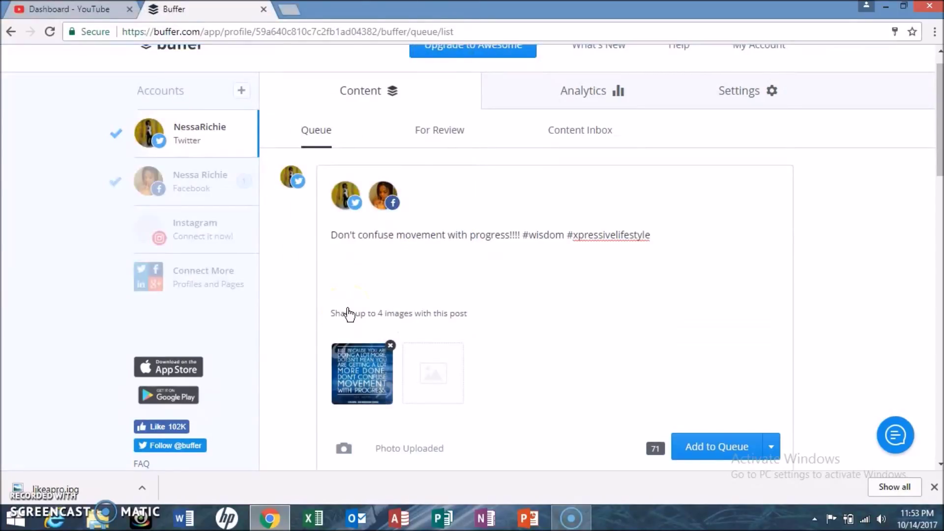
left_click(357, 328)
scroll(764, 358, "down", 4)
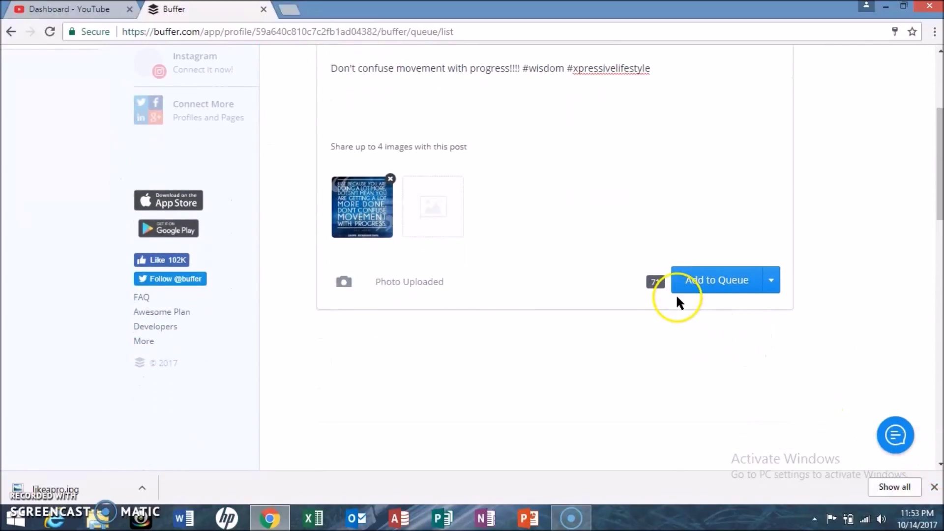
- Choose Schedule Post and pick October 14 as the posting date
left_click(774, 289)
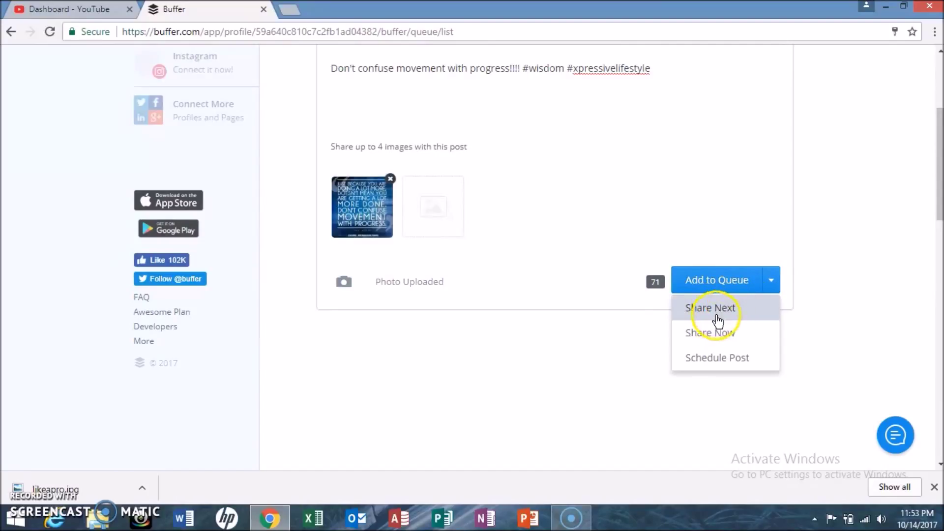
left_click(718, 366)
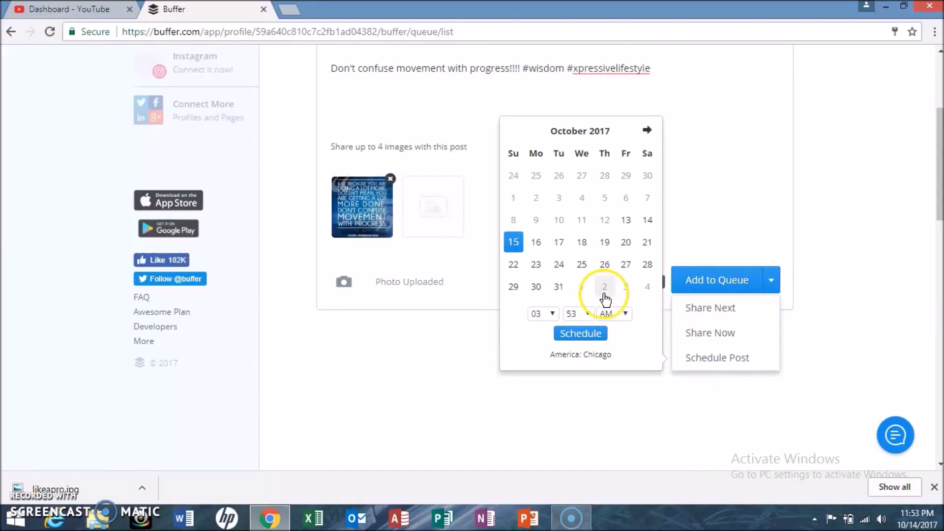
left_click(649, 223)
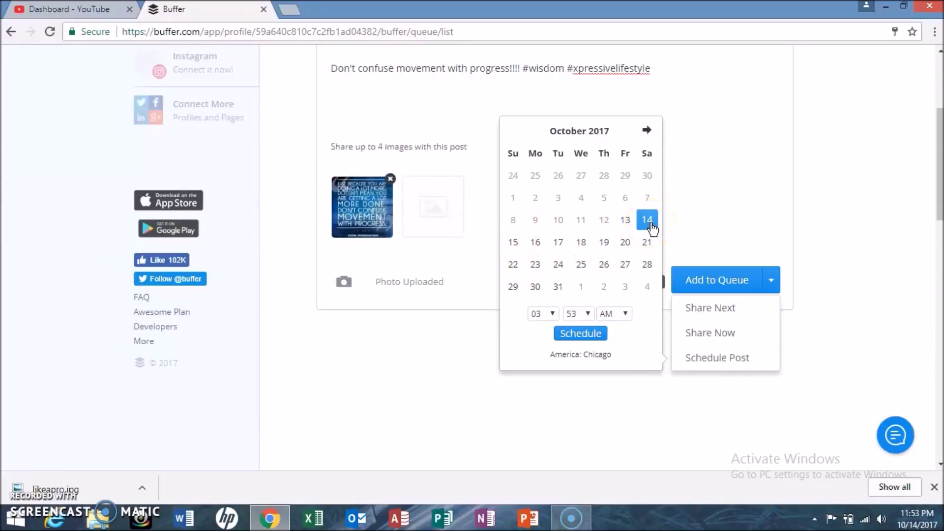
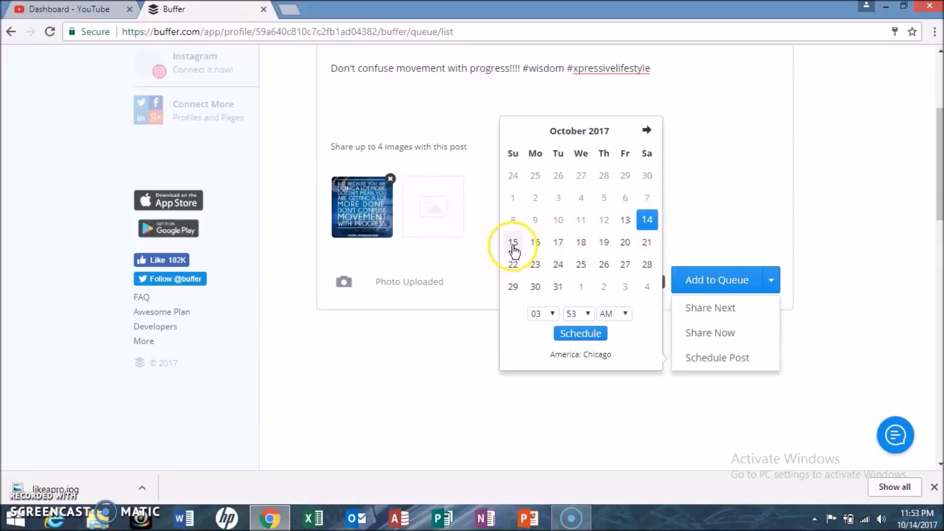
- Pick October 15, set the time to 12:00 AM, and schedule the quote post
left_click(512, 246)
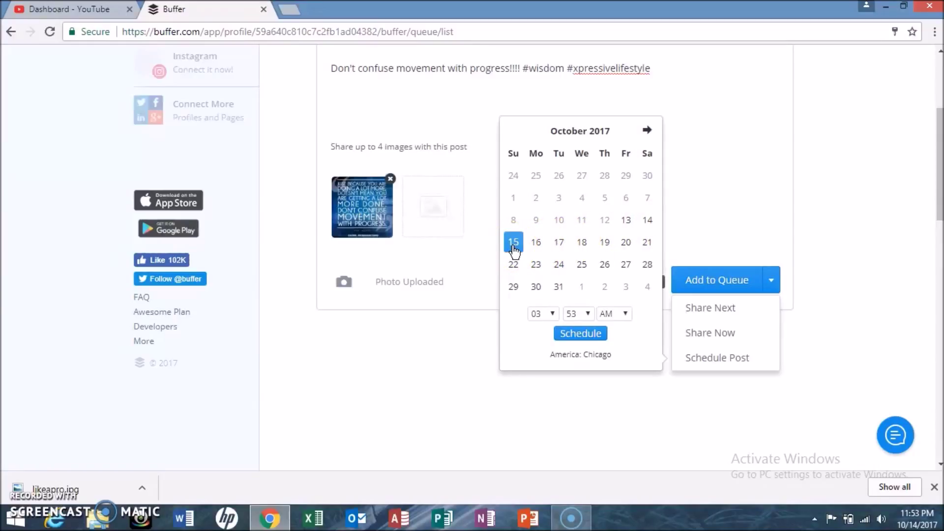
left_click(553, 315)
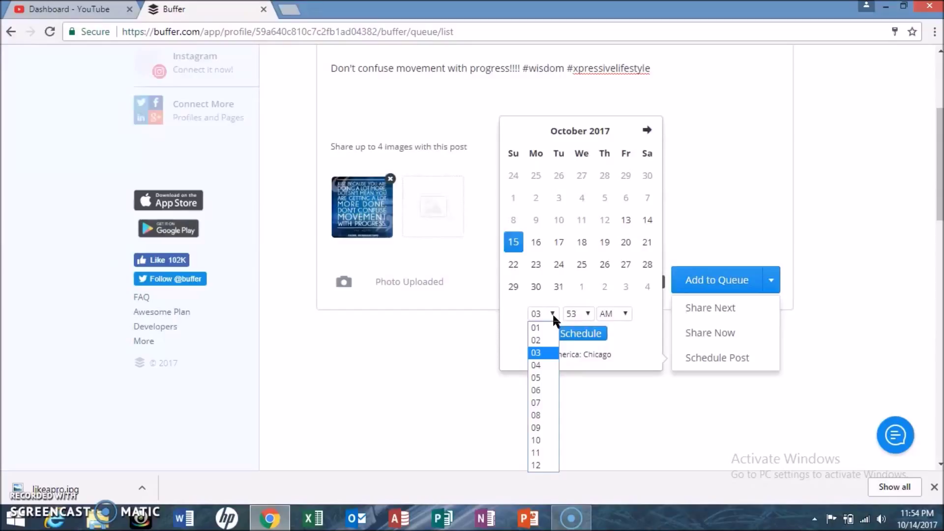
left_click(536, 465)
left_click(588, 313)
left_click_drag(585, 202, 589, 89)
left_click(572, 61)
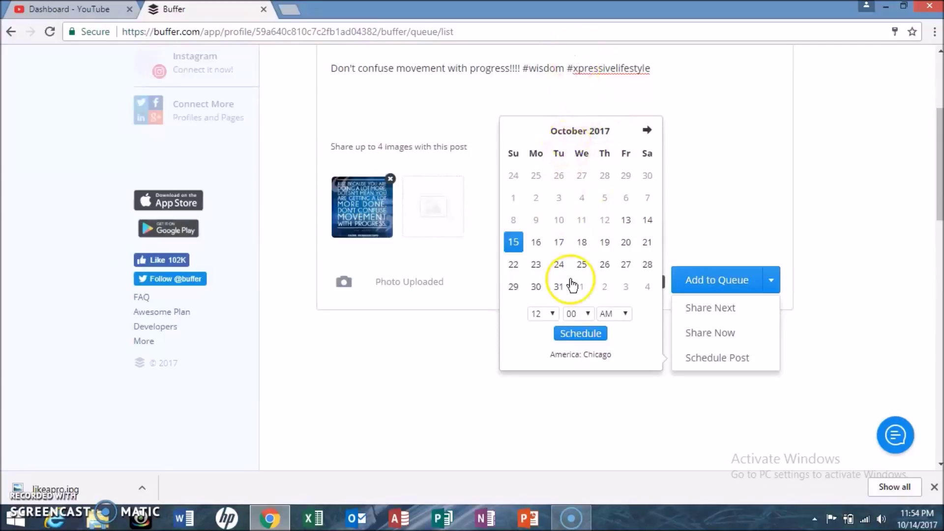
left_click(580, 334)
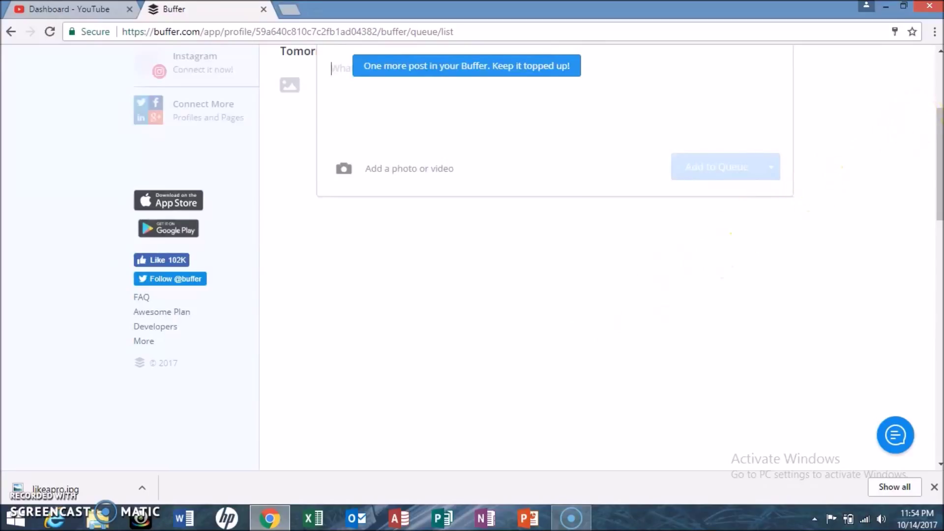
- Check the queued post's time options, then switch to the Facebook account's queue
scroll(941, 59, "up", 3)
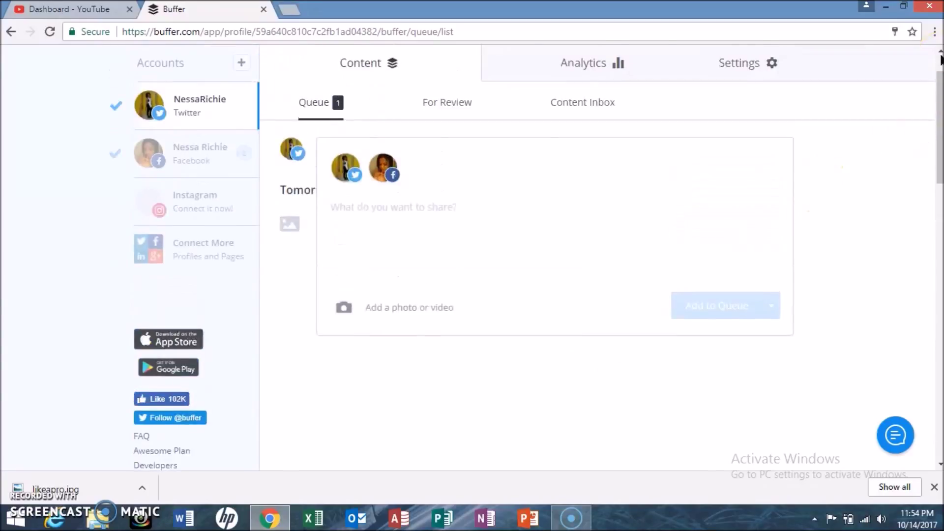
scroll(940, 59, "up", 1)
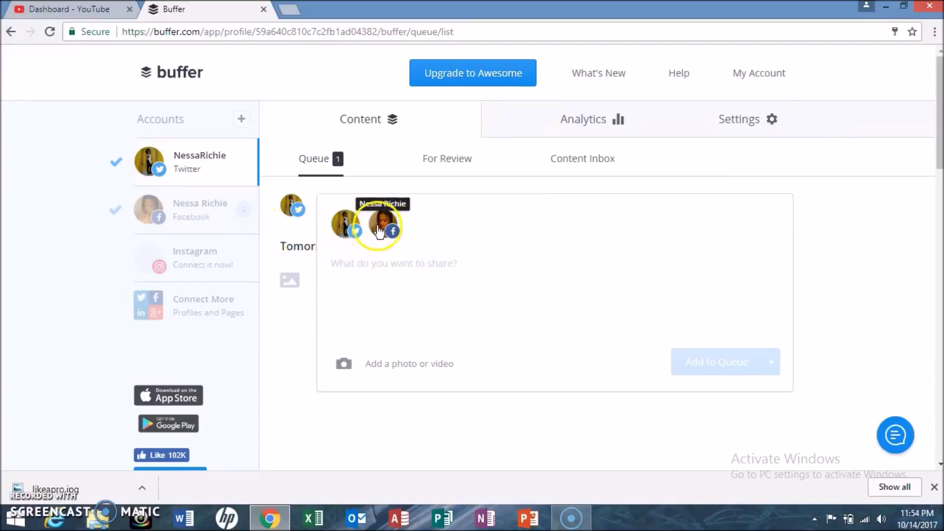
left_click(327, 162)
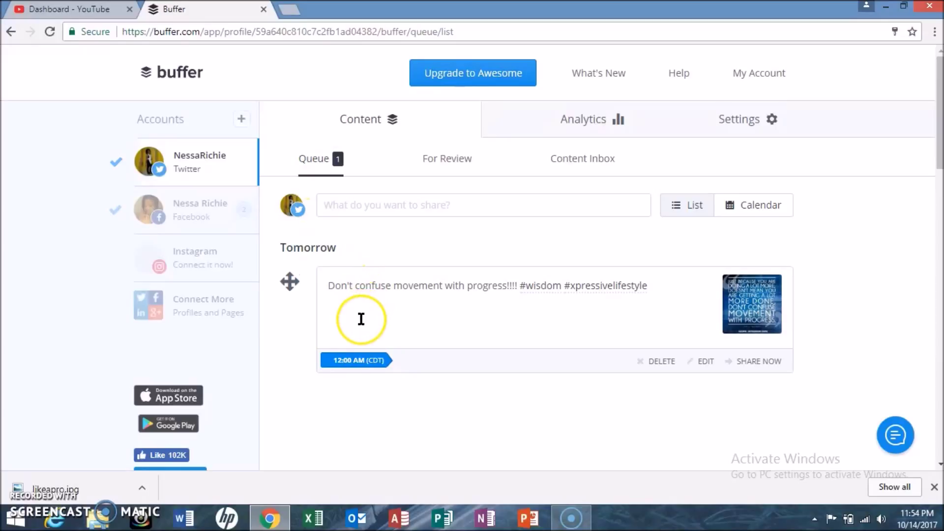
left_click(355, 363)
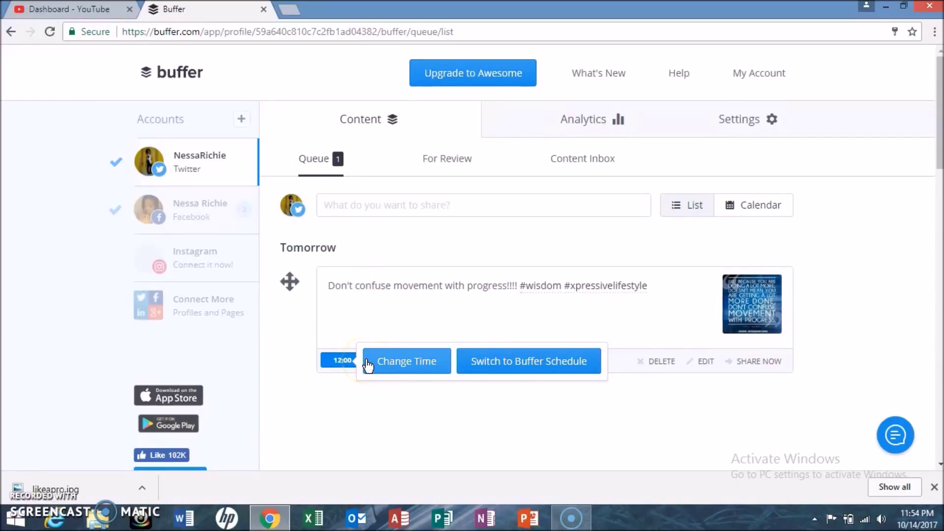
left_click(617, 383)
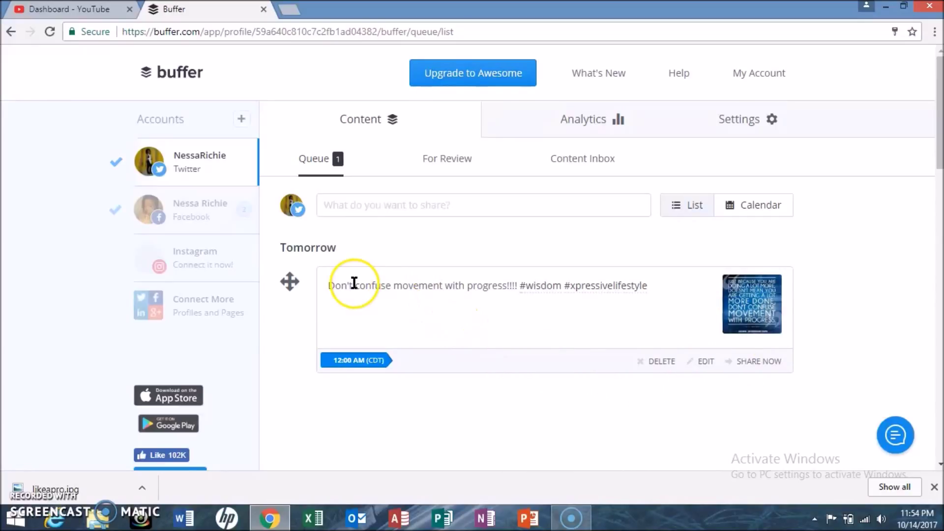
left_click(212, 221)
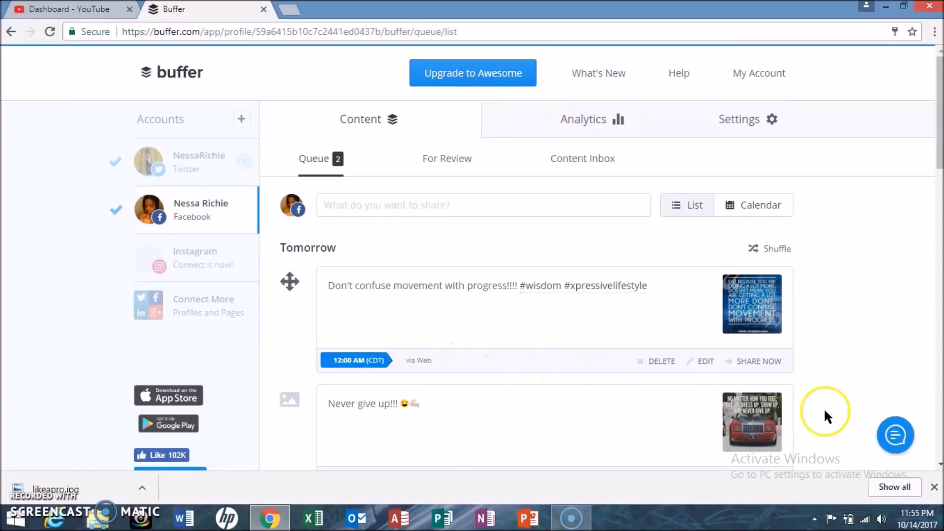
- Append #wisdom #xpressivelifestyle to the 'Never give up!!!' post and save it
scroll(940, 463, "down", 3)
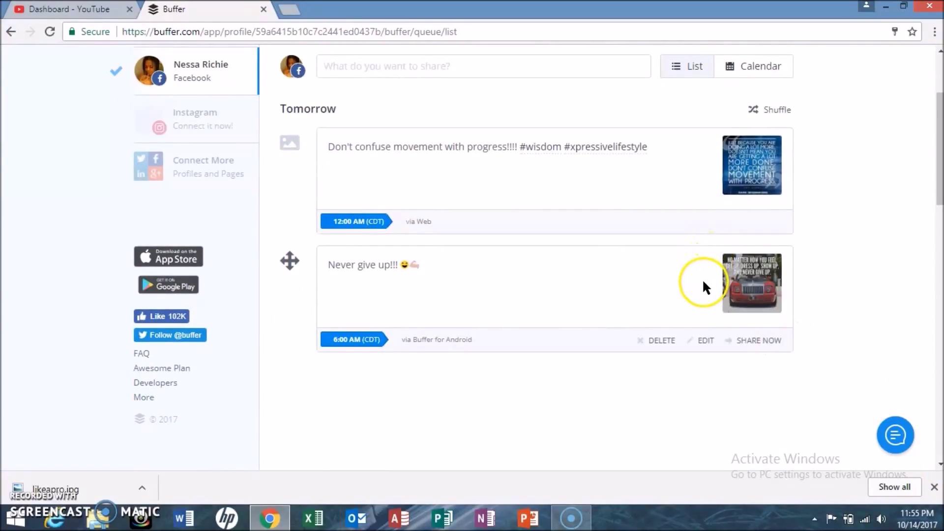
left_click(706, 340)
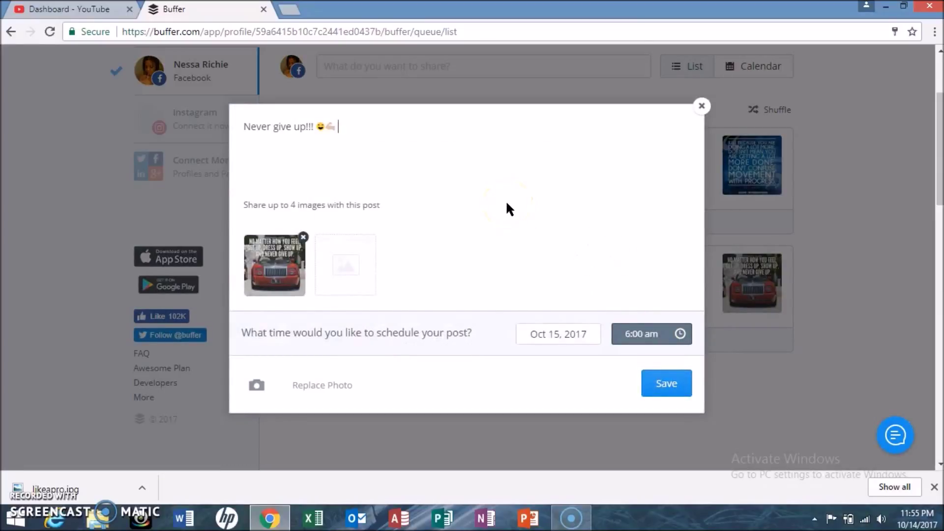
type("#wisdom #xpressive")
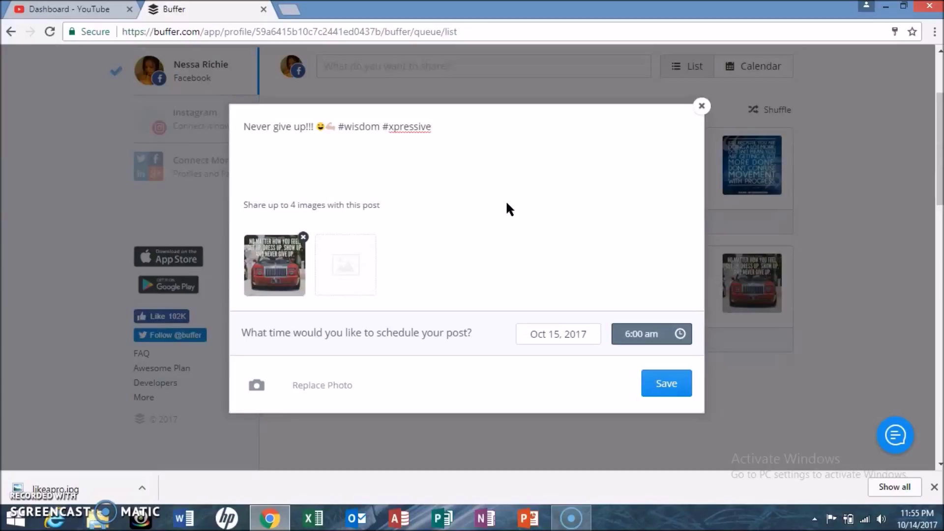
type("lifestyle")
left_click(561, 320)
left_click(665, 384)
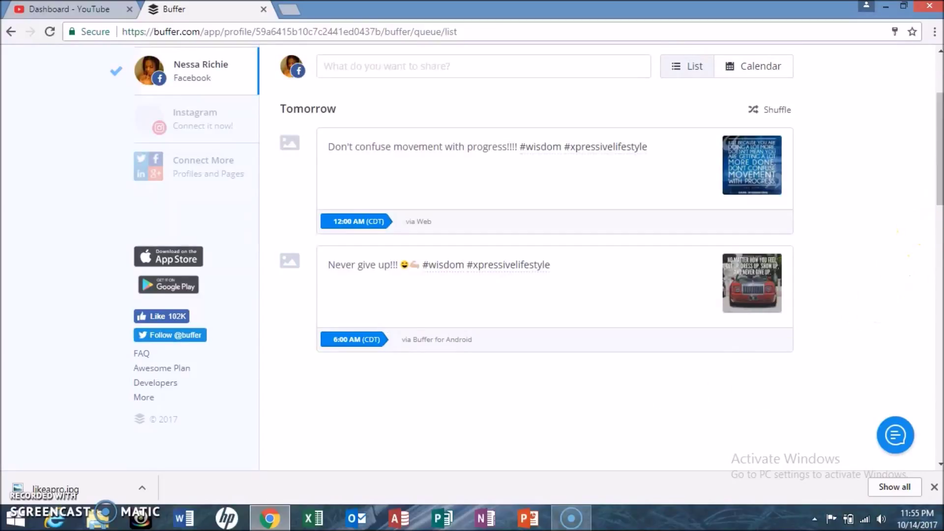
left_click(939, 51)
- View the Facebook post analytics and their Most Popular options
left_click(940, 51)
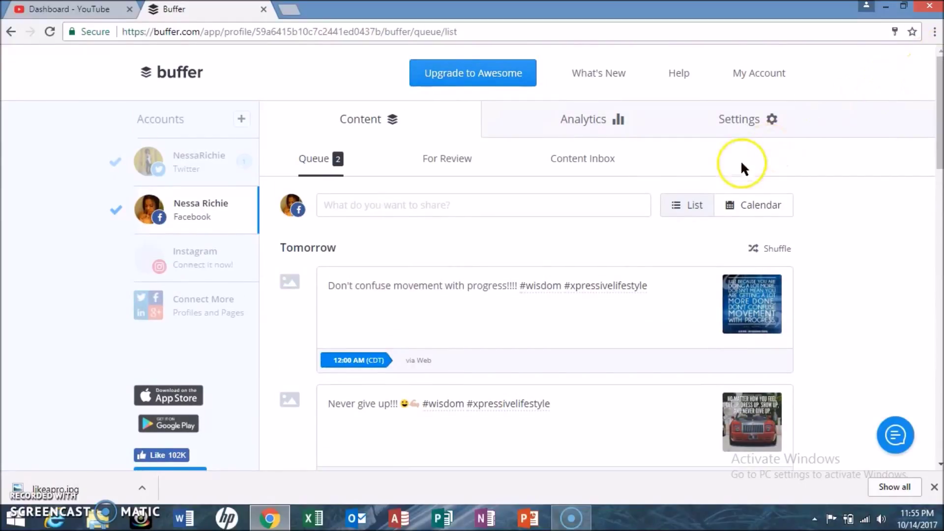
left_click(587, 123)
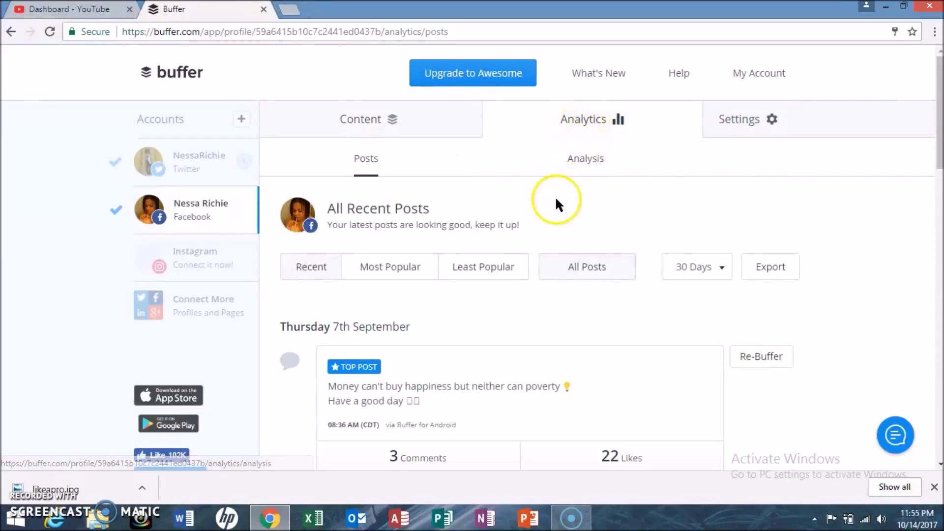
mouse_move(425, 281)
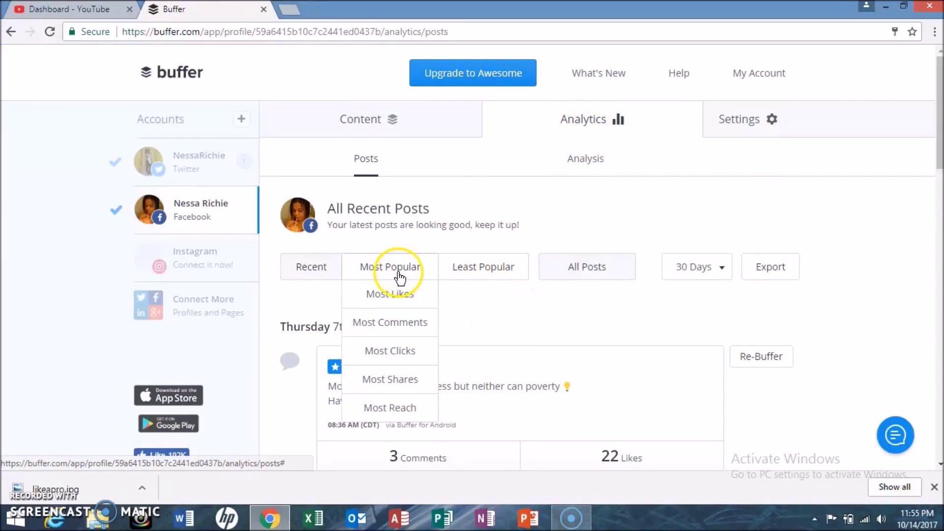
- Return to Content and show the For Review posts awaiting approval
left_click(381, 131)
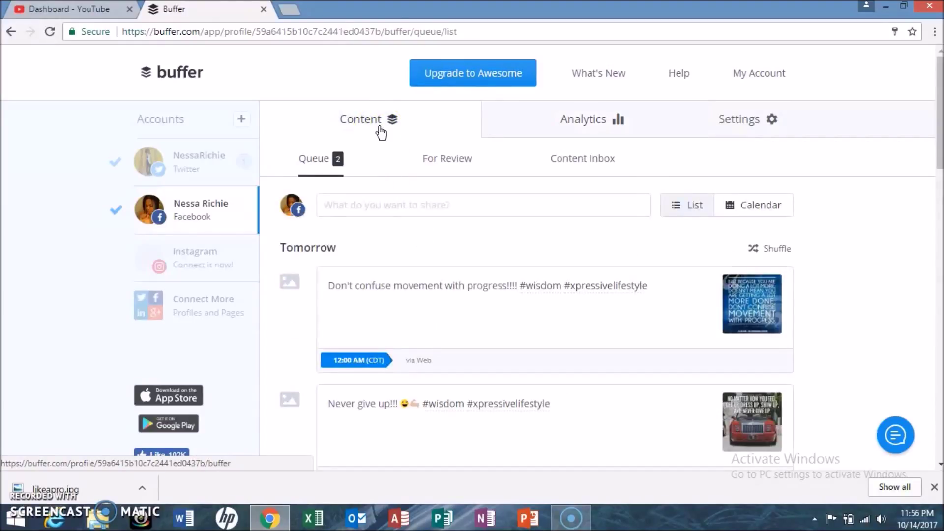
left_click(456, 162)
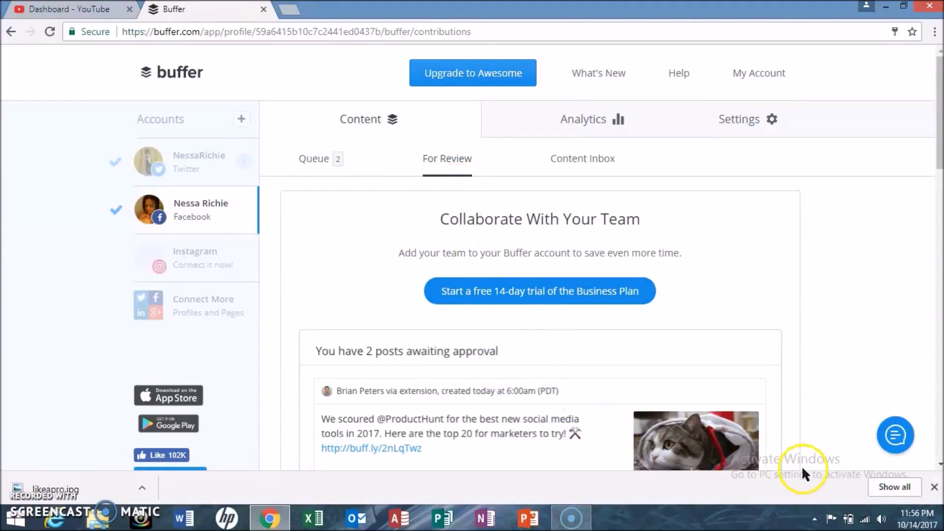
left_click(940, 465)
scroll(940, 467, "down", 3)
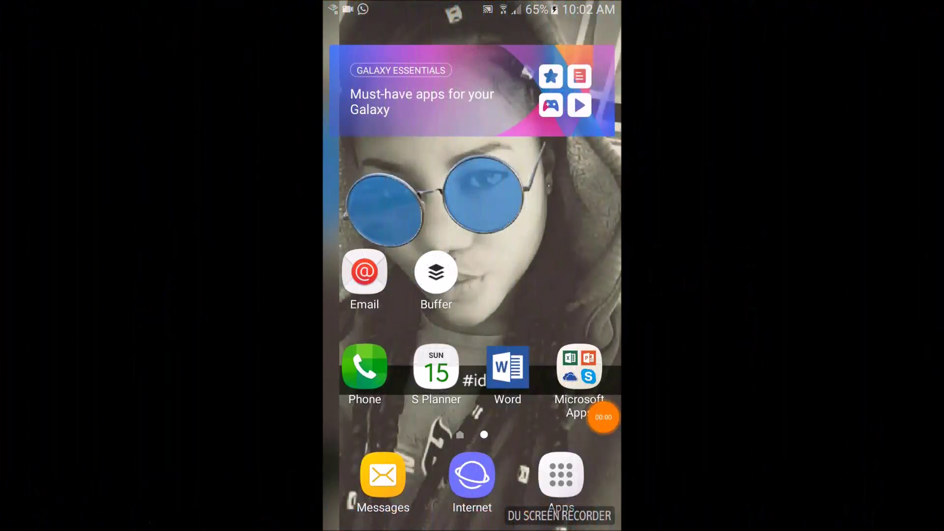
- Launch Buffer on the phone and scroll through the Analytics feed
left_click(436, 272)
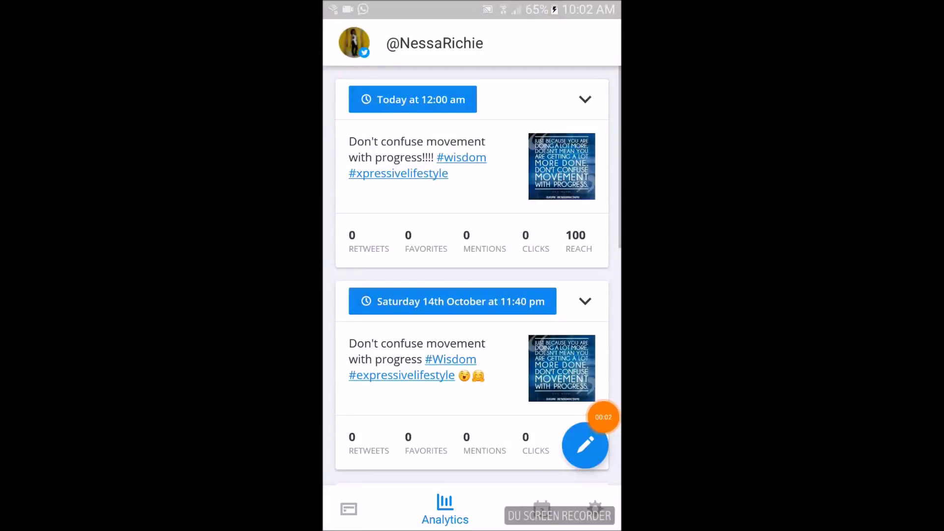
scroll(472, 251, "down", 2)
scroll(472, 251, "down", 7)
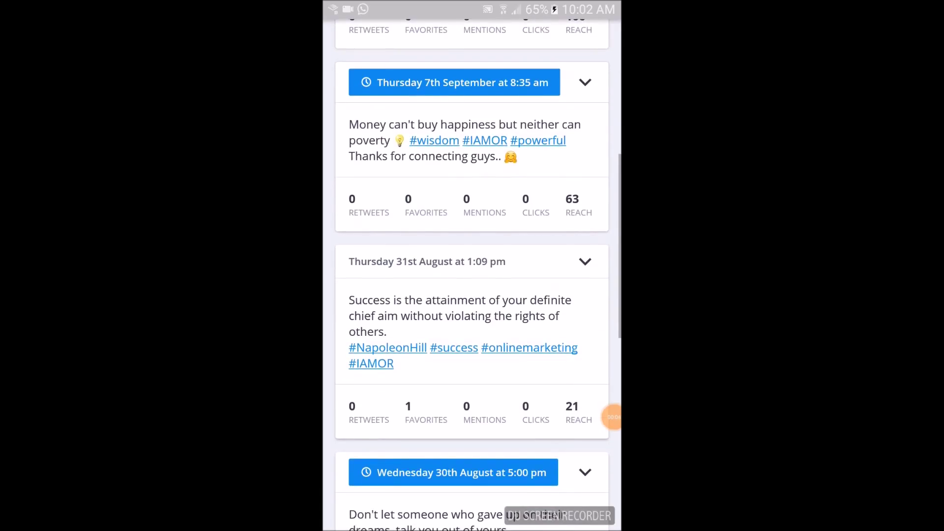
scroll(472, 276, "up", 3)
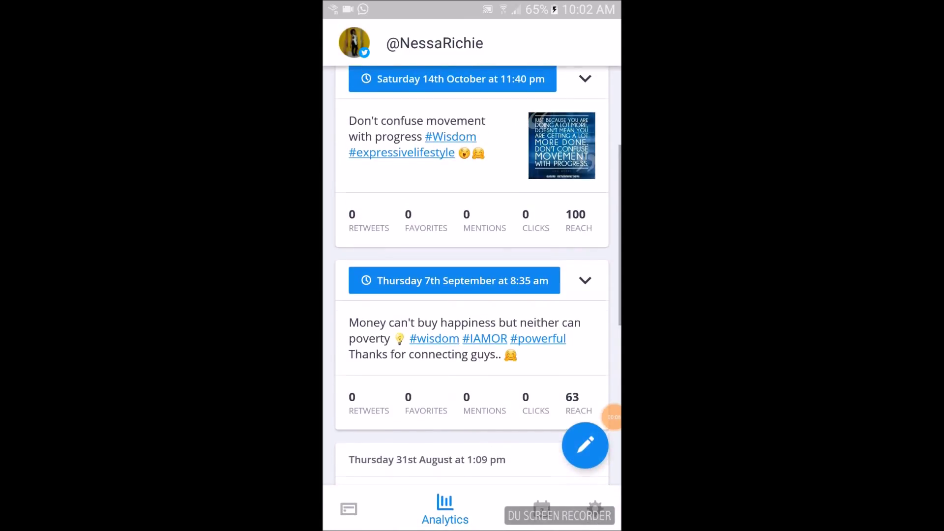
scroll(472, 275, "up", 4)
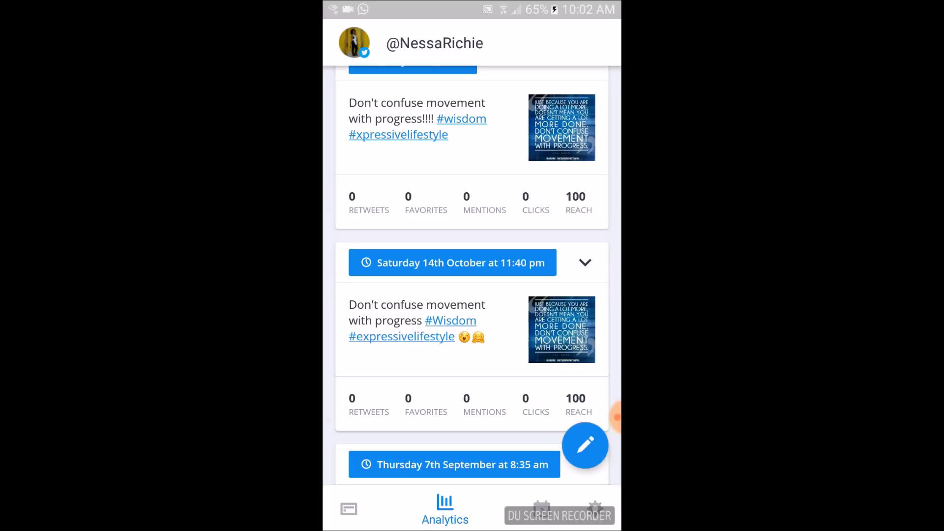
scroll(472, 275, "up", 1)
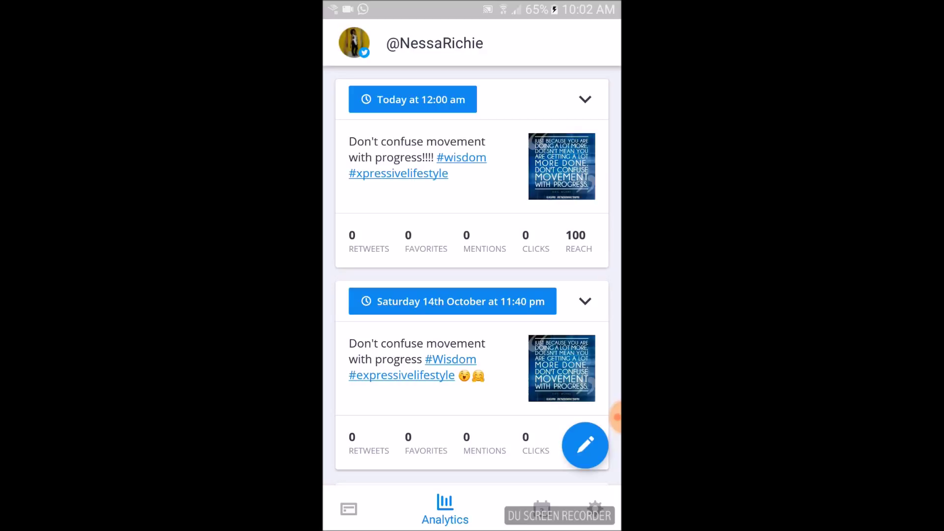
- Switch to the Facebook account and go to its Content Inbox
left_click(354, 43)
left_click(418, 157)
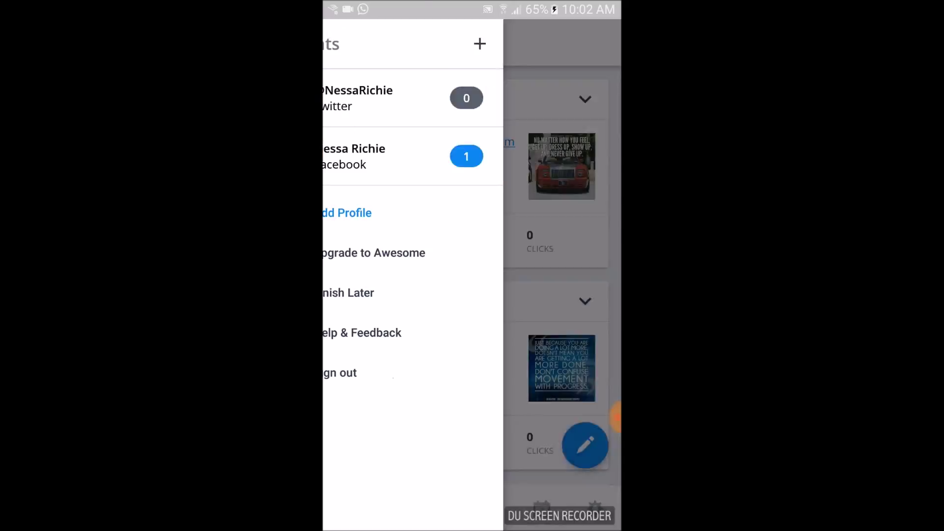
scroll(472, 276, "down", 5)
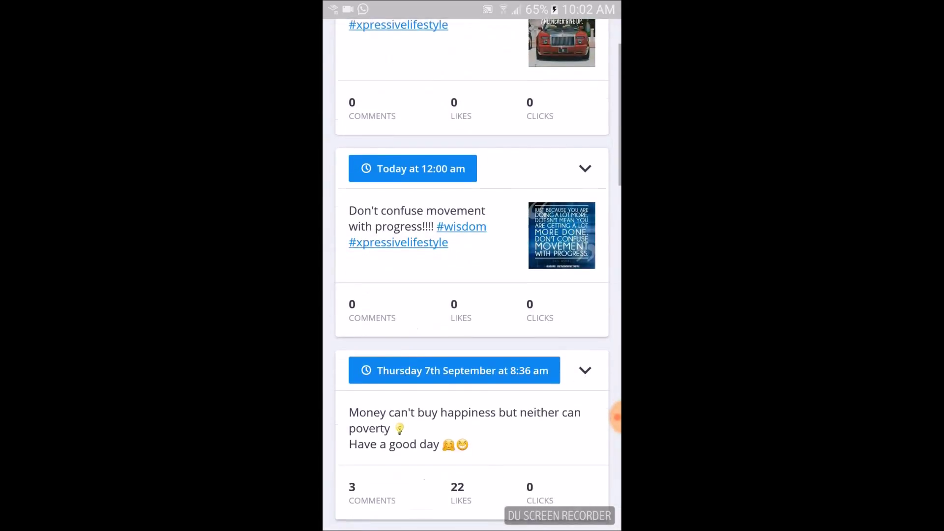
scroll(472, 275, "up", 4)
scroll(472, 276, "up", 1)
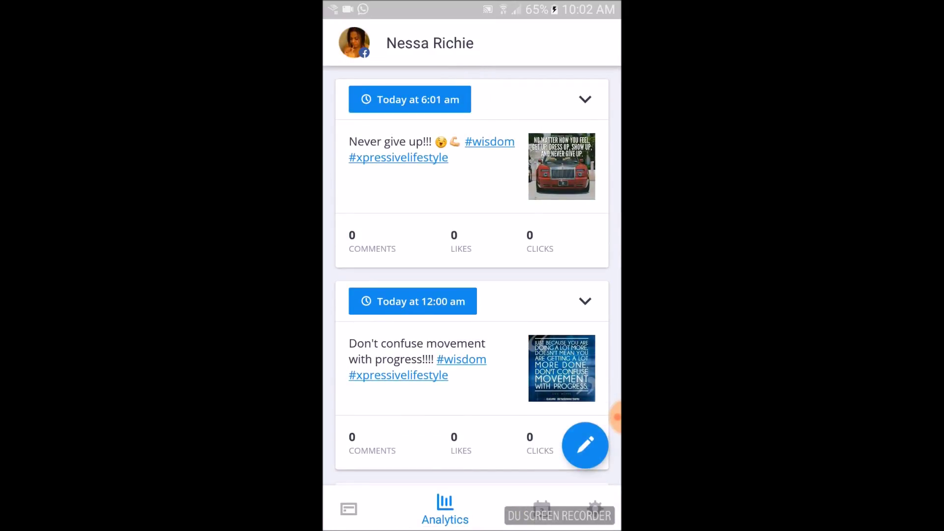
left_click(349, 509)
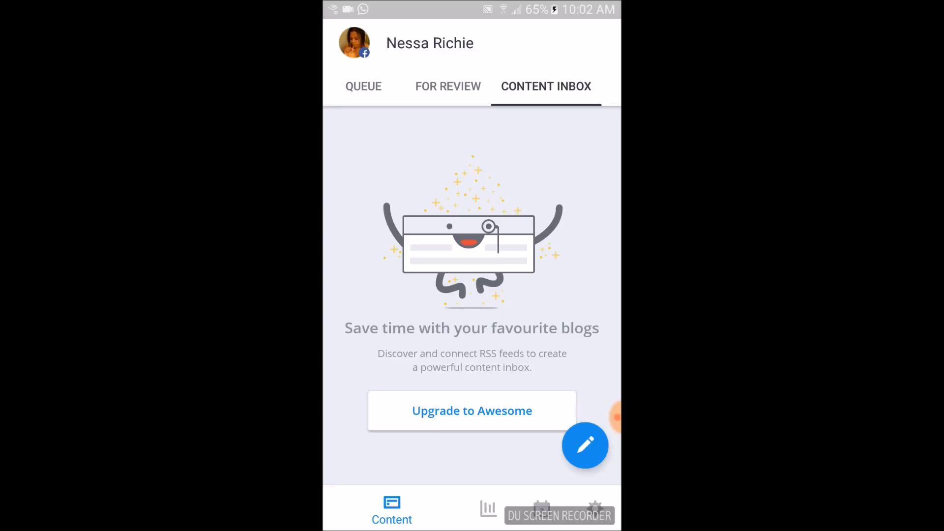
left_click(585, 445)
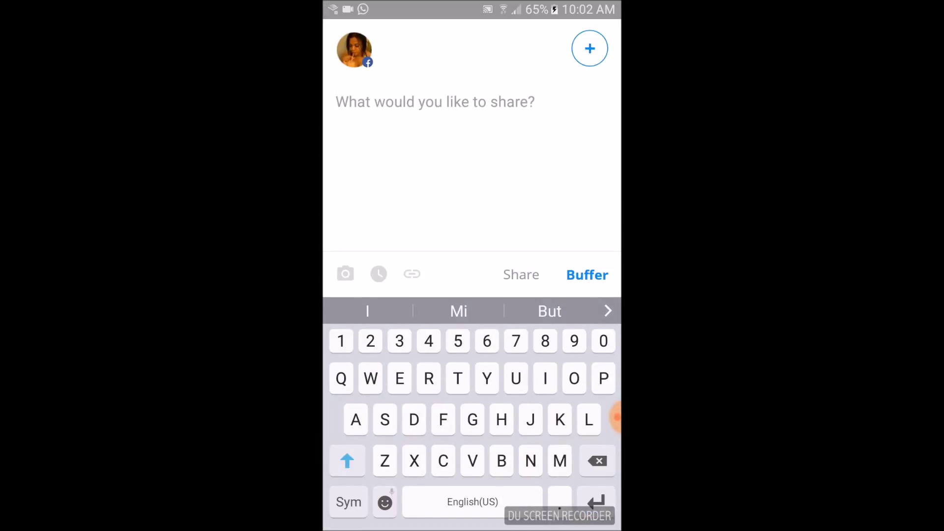
- Write 'Happy Sunday!!!' as the post's first line
type("Happu Sunday")
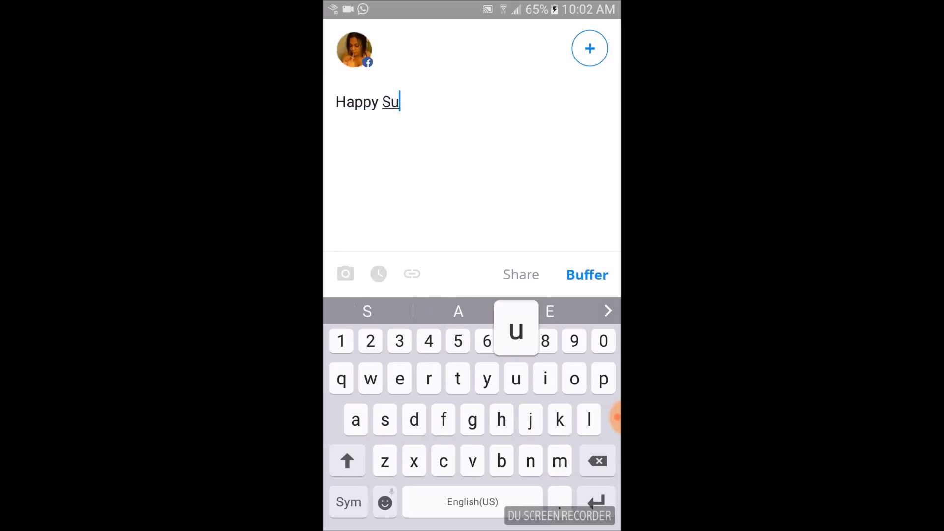
left_click(349, 502)
type("!!!")
left_click(349, 502)
key("Return")
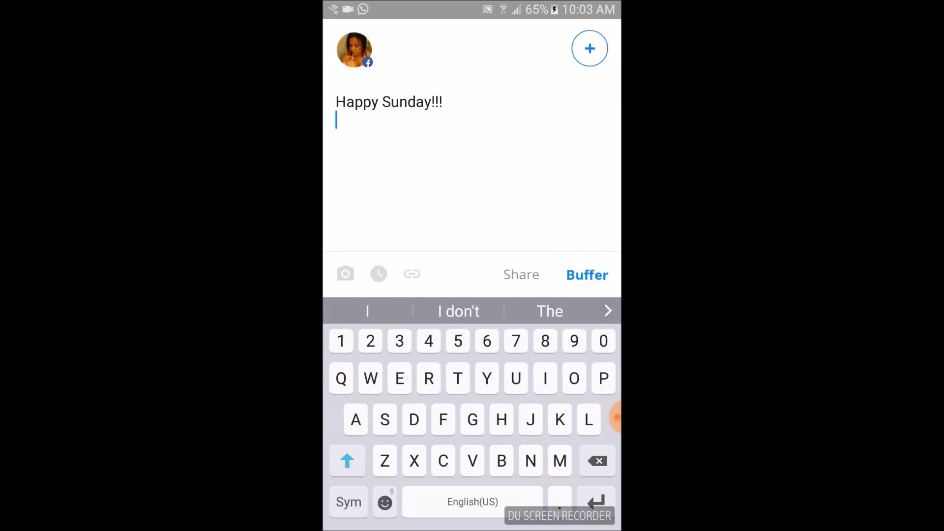
left_click(615, 417)
left_click(605, 416)
- Add the quote 'Let's not imitate others. Let's find ourselves and be ourselves', fixing typos
type("Let's not imitate others. Lte")
key("BackSpace")
key("BackSpace")
type("et's")
left_click(517, 119)
left_click(349, 502)
left_click(458, 311)
type("find ourselves and be ")
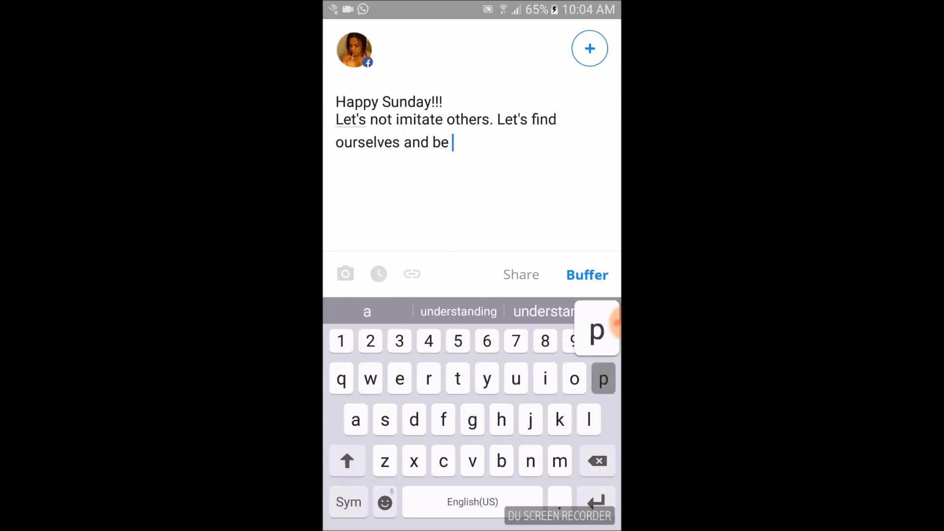
type("purselves5")
left_click(459, 311)
- Add the '-Dale Carnegie' attribution line and send the post through Buffer
key("Return")
left_click(348, 502)
type("-")
left_click(348, 502)
type("Dale Car")
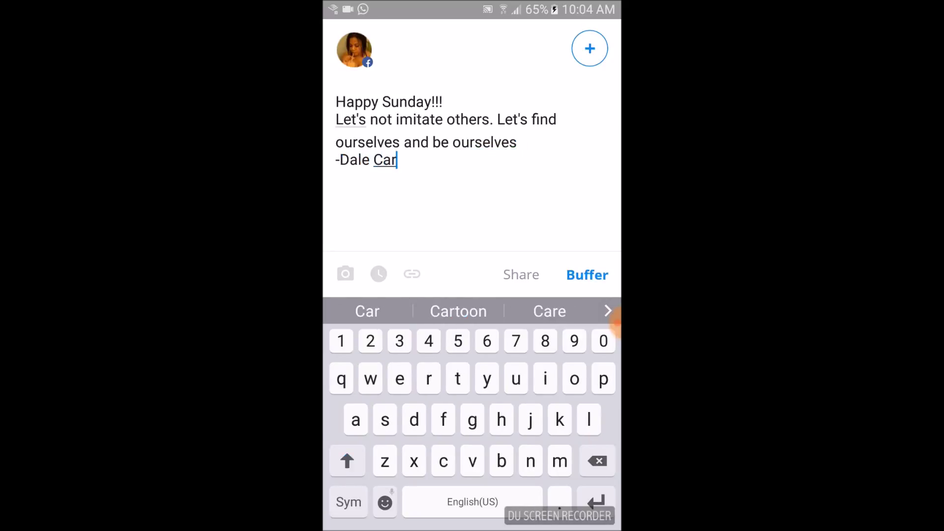
type("negie")
left_click(587, 275)
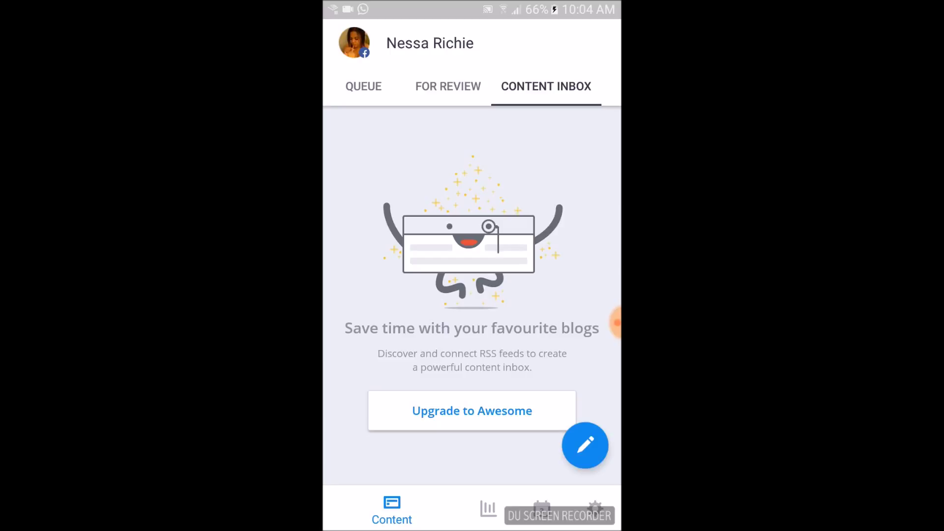
- Show the queue and switch to the Twitter account
left_click(363, 86)
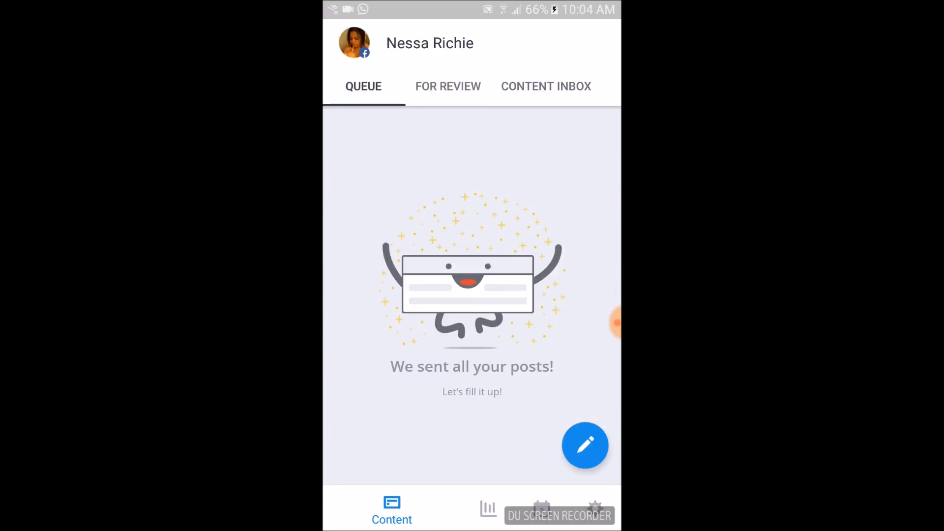
left_click(354, 43)
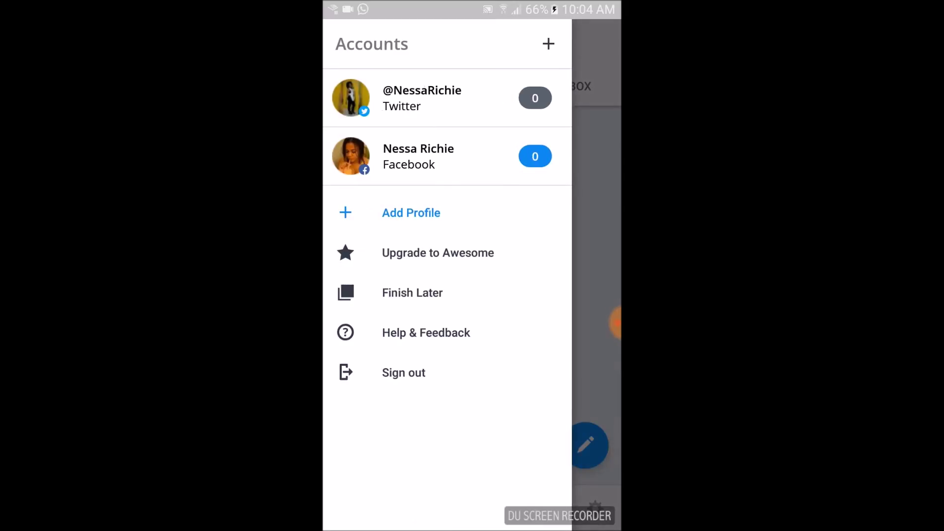
left_click(422, 98)
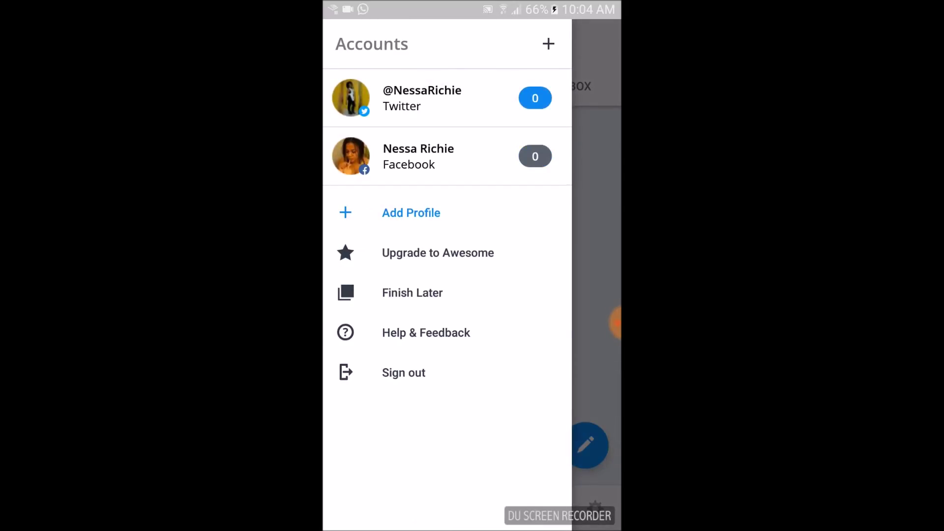
left_click(422, 98)
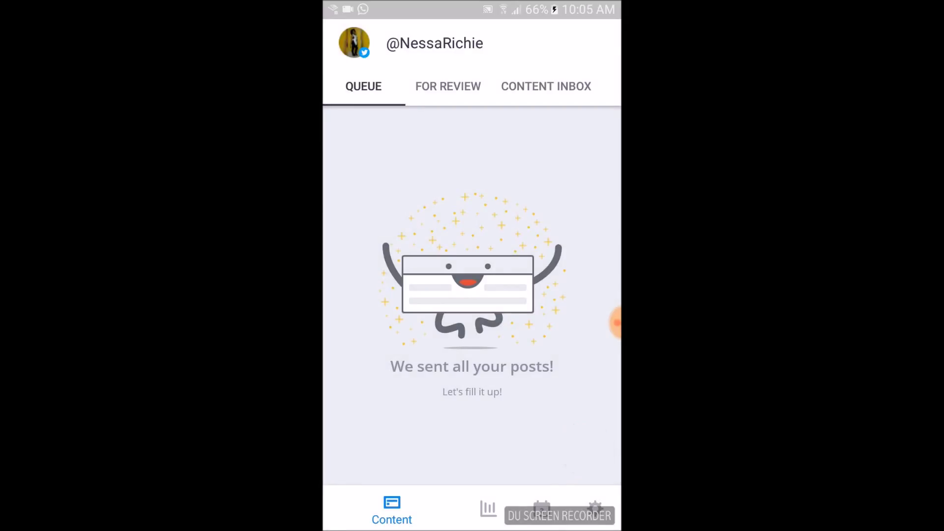
- Queue a tweet with the Dale Carnegie quote plus #HappySunday #xpressivelifestyle
type("Let's not imitate others. Let's find ourselves and ")
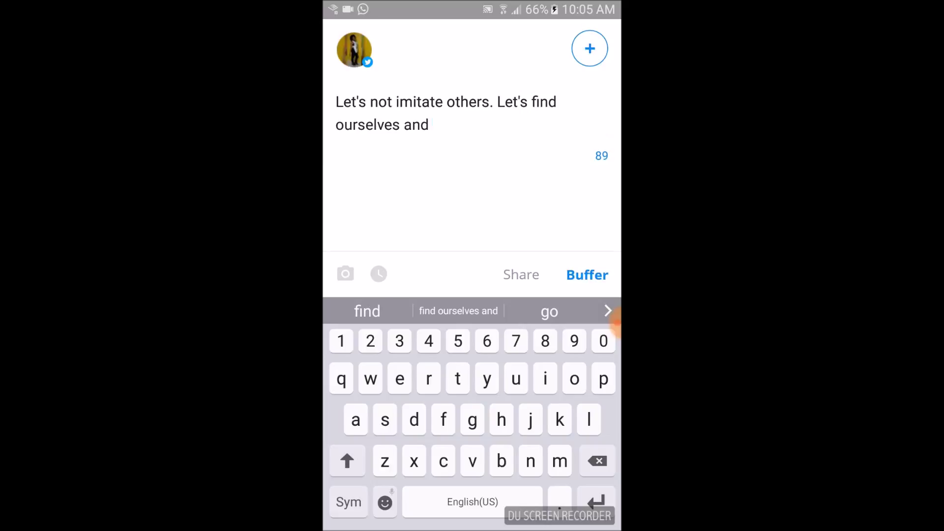
type("be ourselves")
key("Return")
type("-Dale Carnegie")
key("Return")
type("#HappySunday #xpressivelifestyle")
left_click(587, 275)
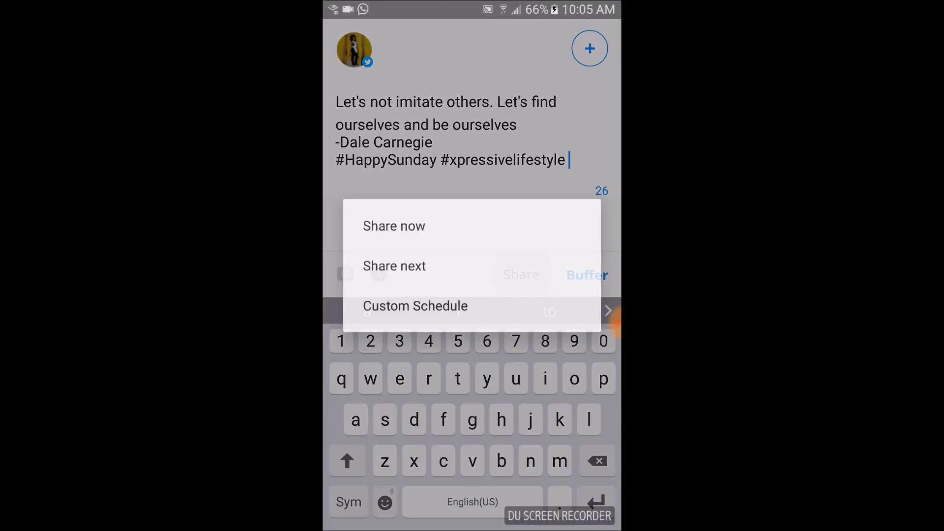
left_click(394, 226)
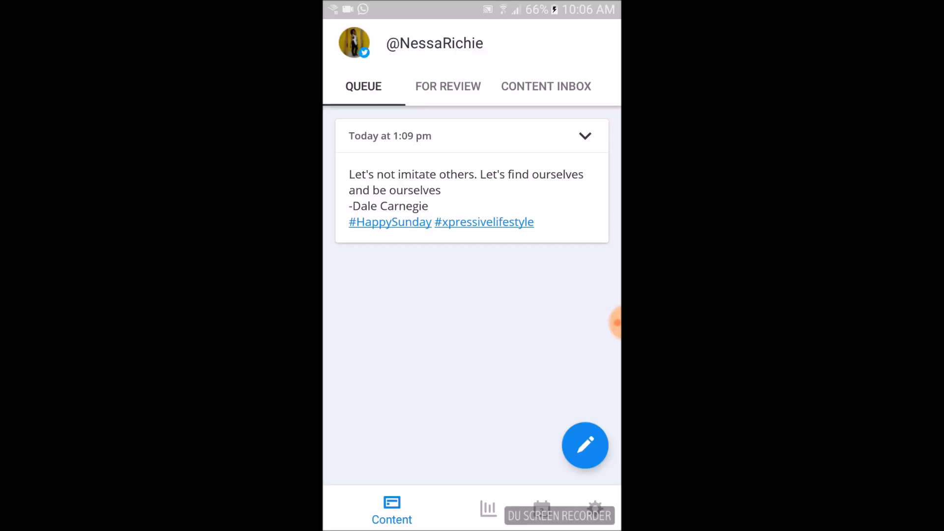
key("super")
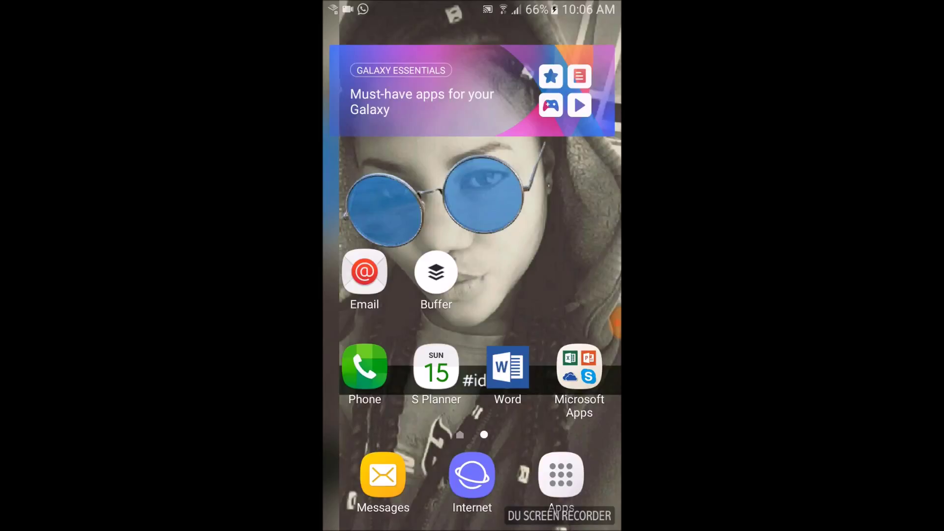
- Exit the Buffer app to the Android home screen
left_click(603, 322)
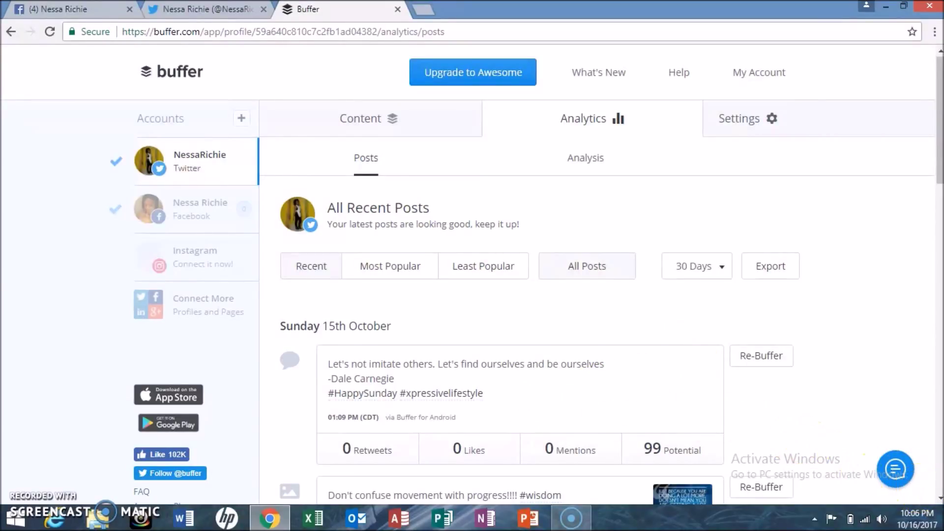
- Scroll the Twitter posts, then show Facebook analytics with Happy Sunday topping at 18 likes
left_click(939, 497)
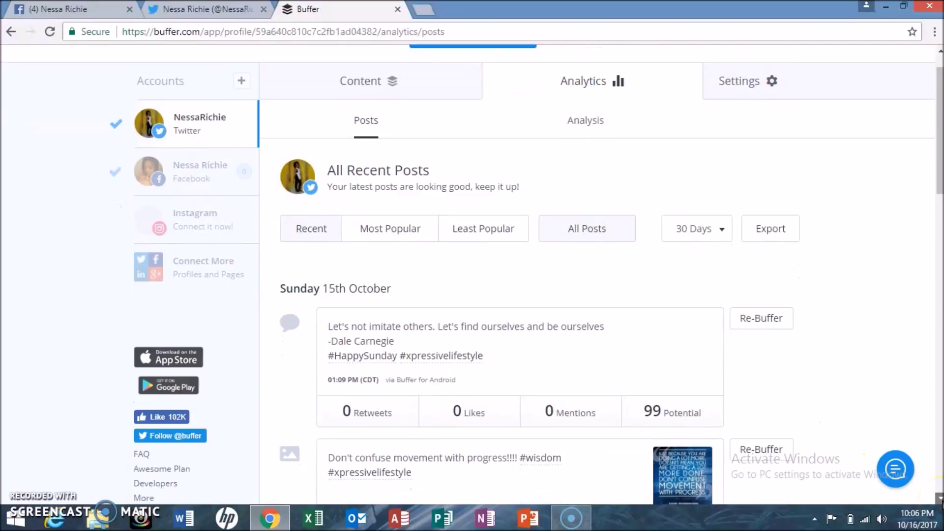
scroll(887, 484, "down", 3)
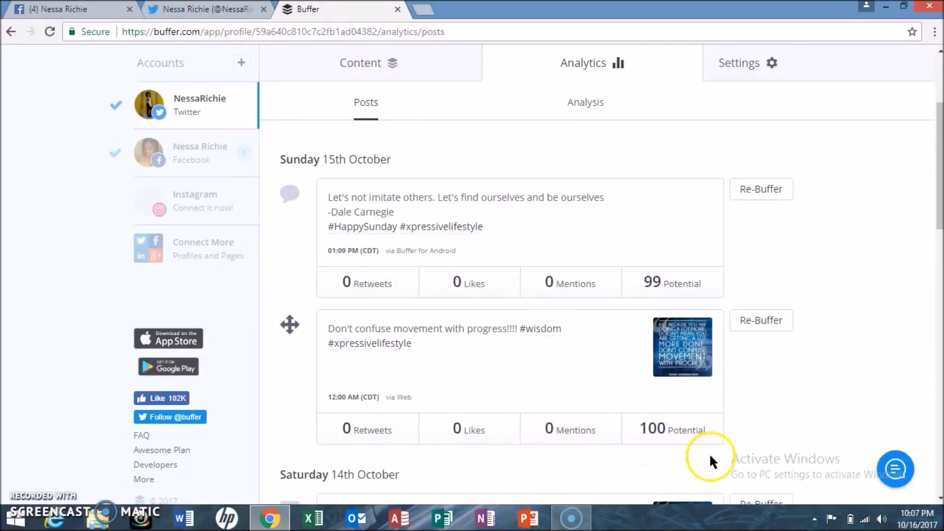
left_click(225, 150)
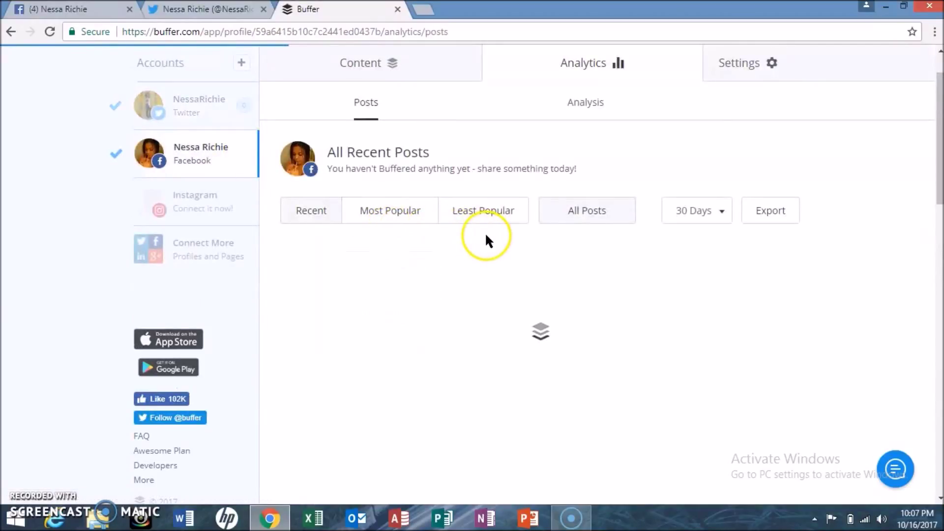
left_click(481, 300)
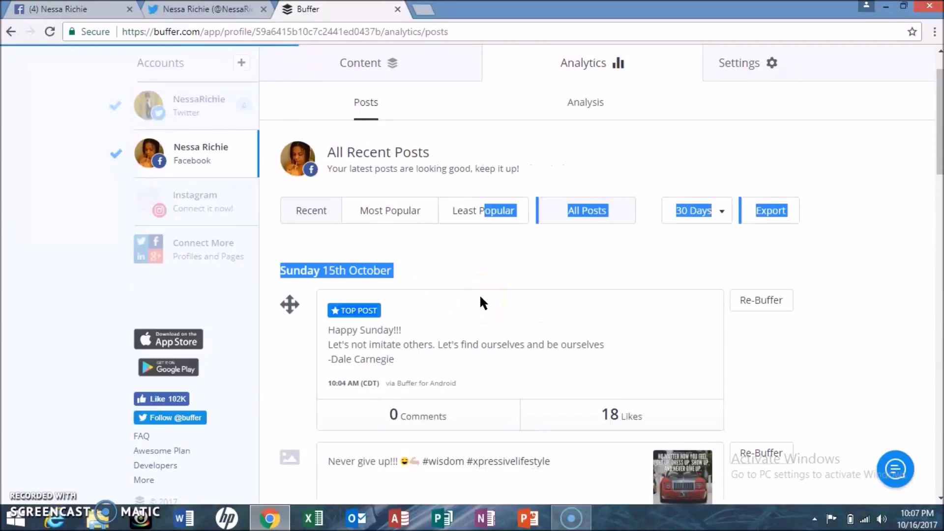
left_click(414, 258)
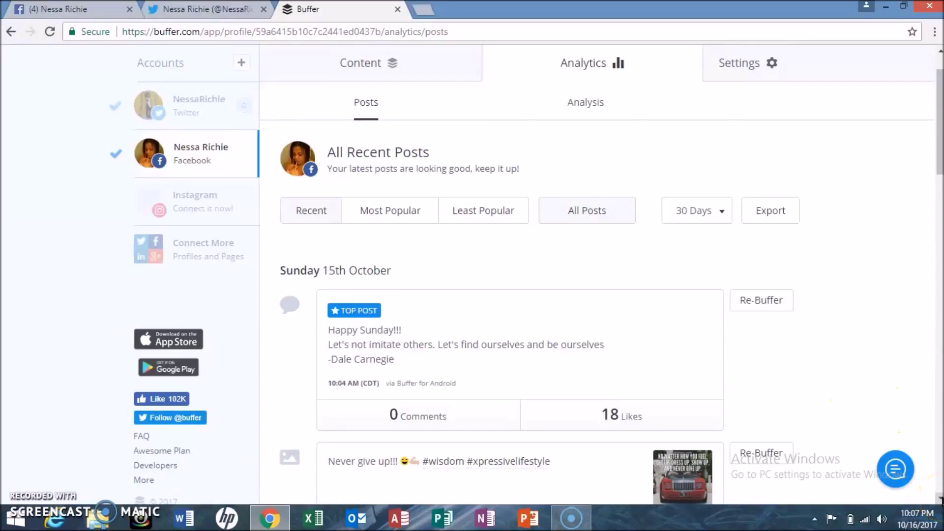
scroll(611, 301, "down", 4)
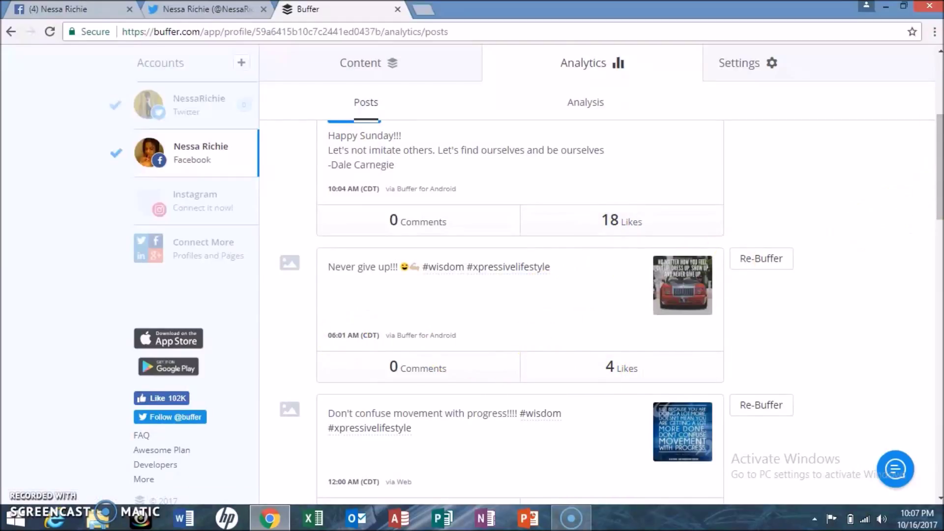
scroll(939, 99, "up", 5)
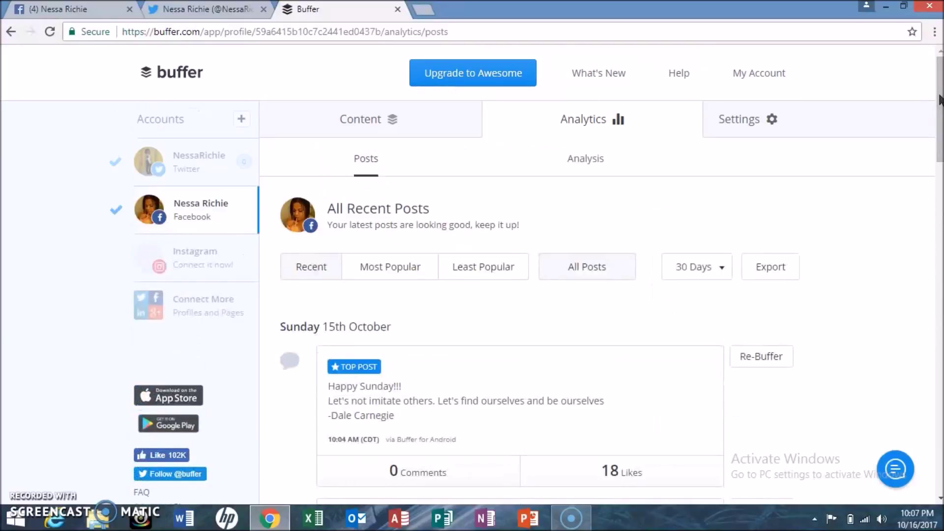
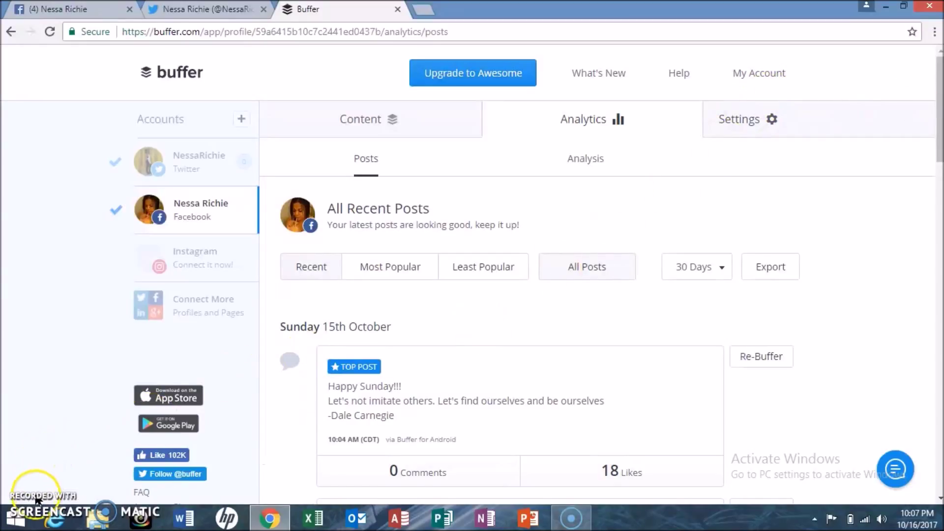
- Switch from Buffer's post analytics to the Facebook profile showing the 'Happy Sunday!!!' post
left_click(67, 11)
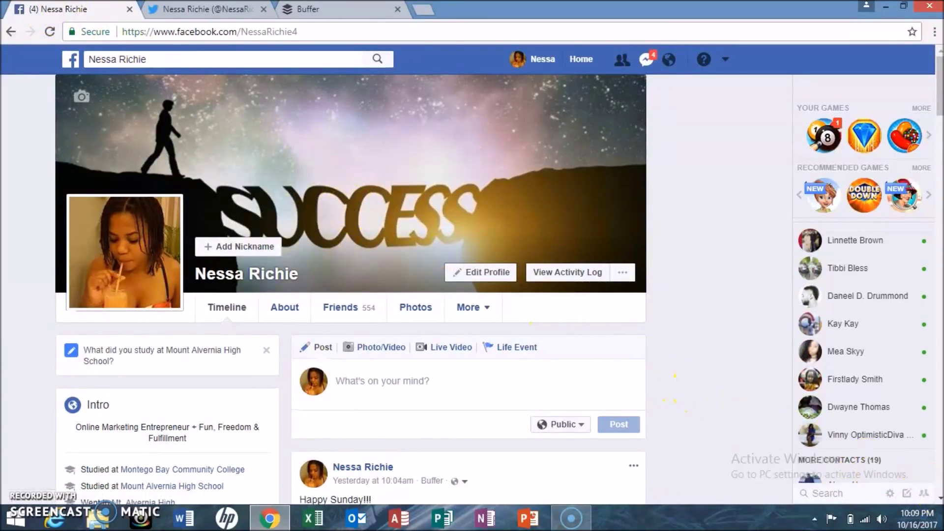
- Scroll down through the Facebook timeline's recent posts, then return to the top of the profile
scroll(940, 500, "down", 1)
scroll(939, 501, "down", 2)
scroll(939, 501, "down", 3)
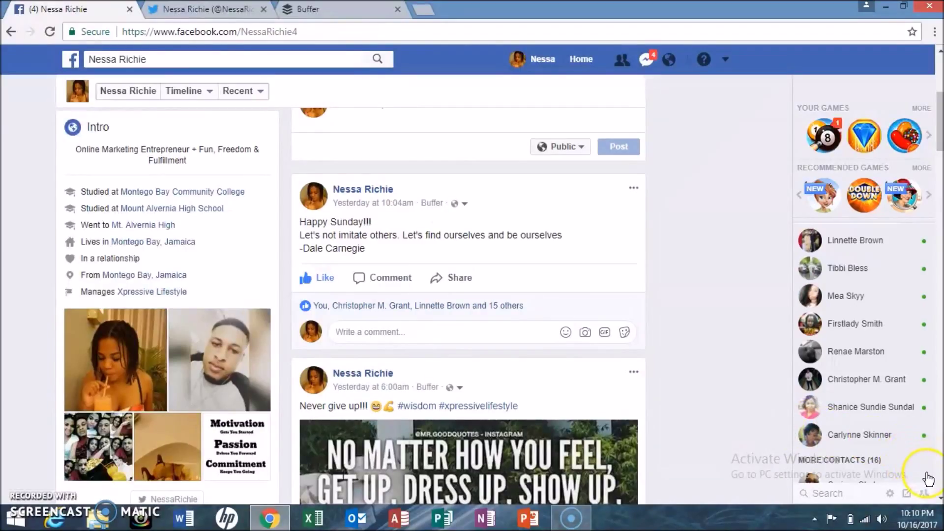
left_click(940, 498)
scroll(920, 479, "down", 4)
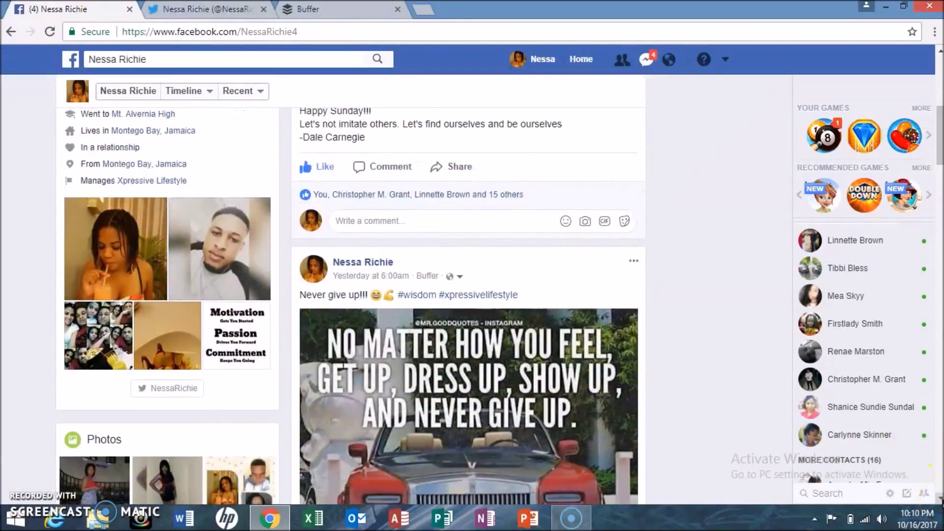
scroll(919, 479, "down", 1)
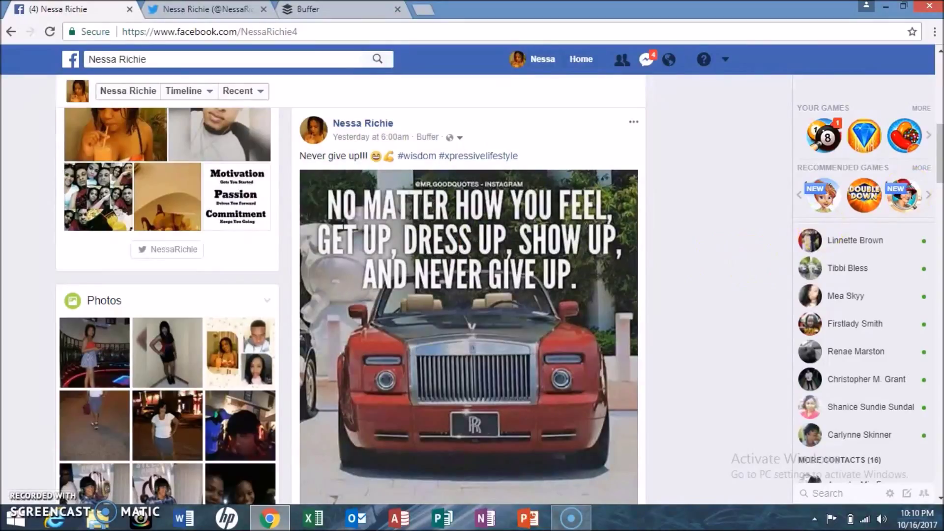
left_click(941, 68)
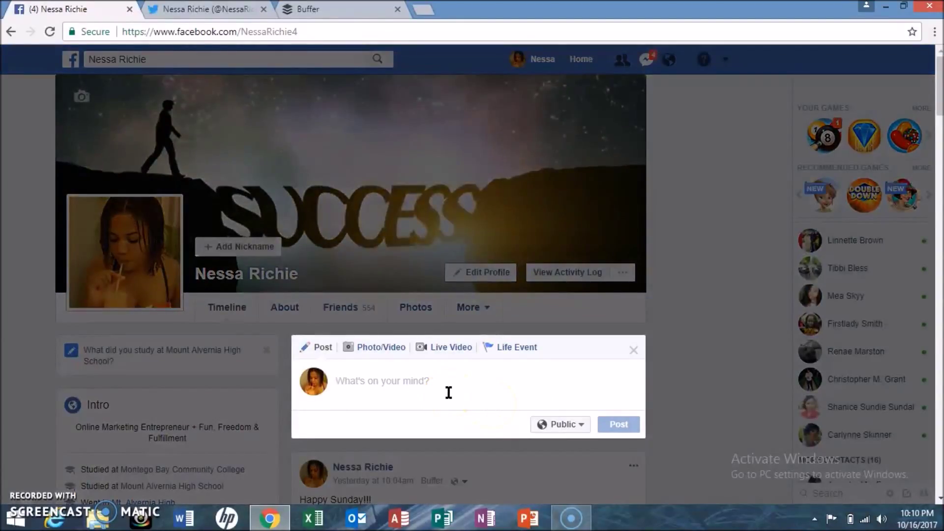
- Write 'Good night' in the status over the blue-to-pink sand background
left_click(421, 406)
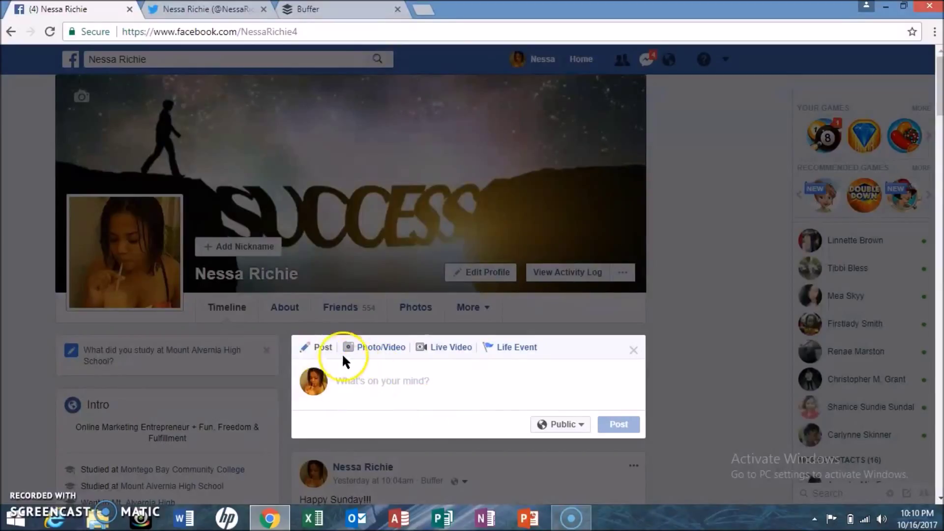
type("n")
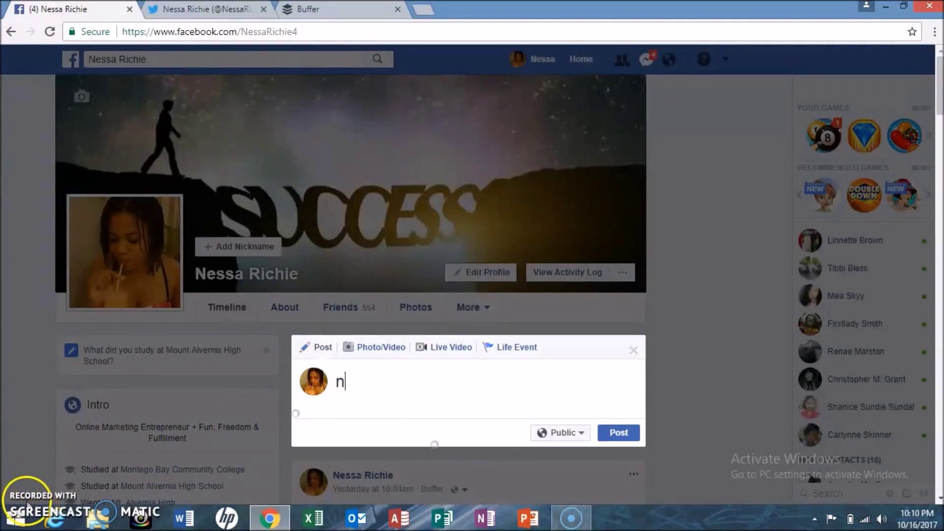
scroll(327, 276, "down", 3)
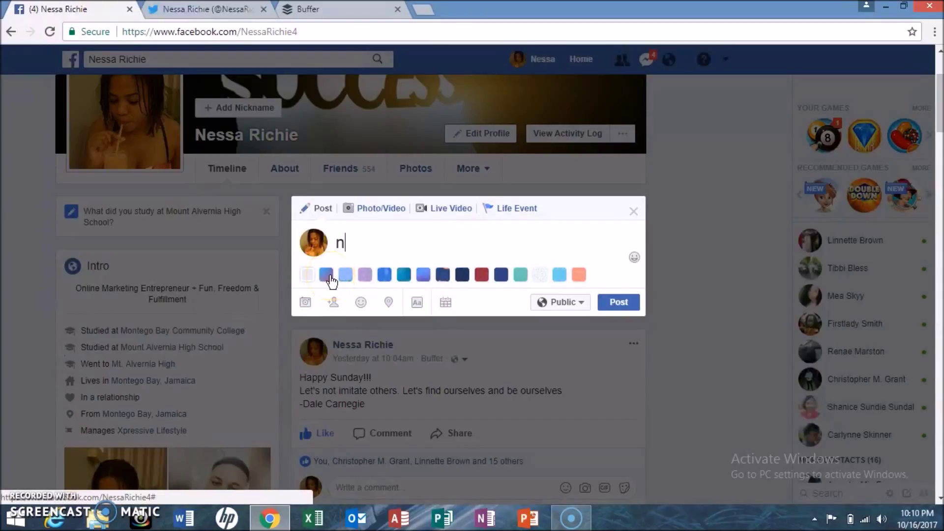
left_click(328, 276)
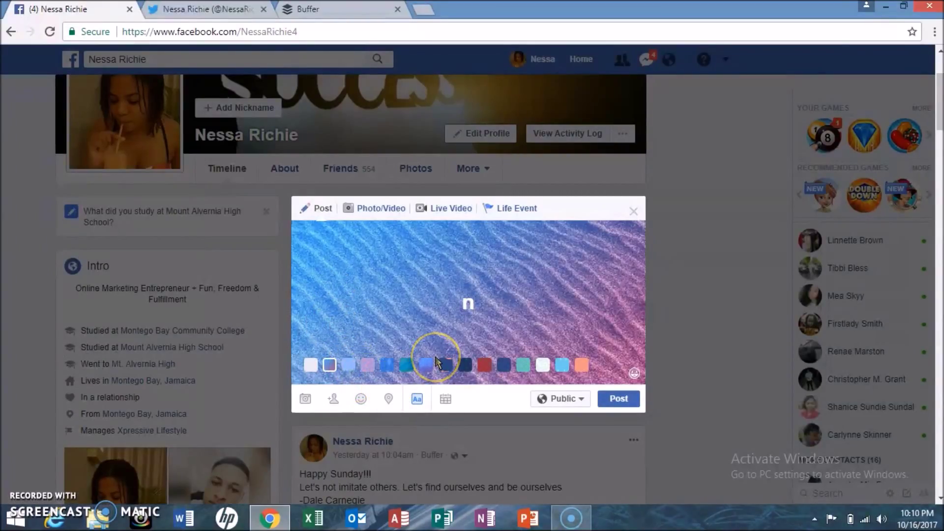
key("BackSpace")
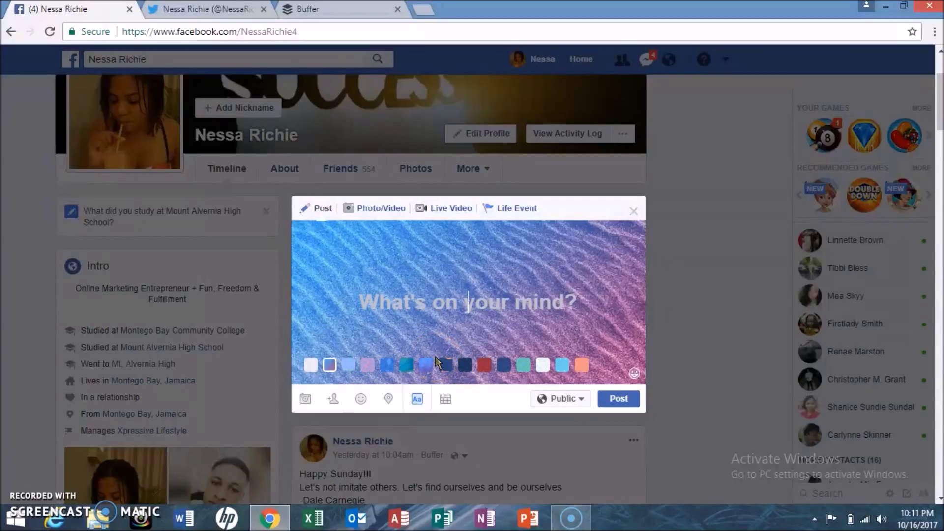
type("Good")
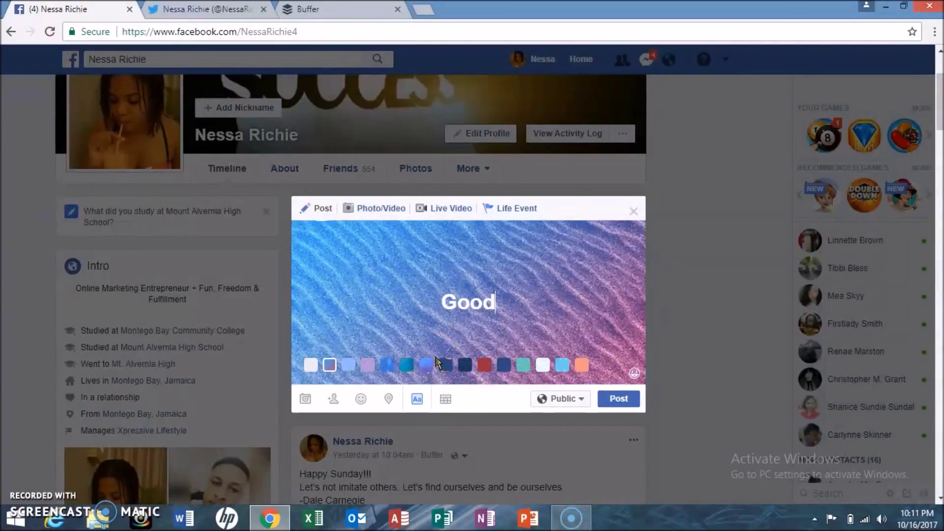
type(" nig")
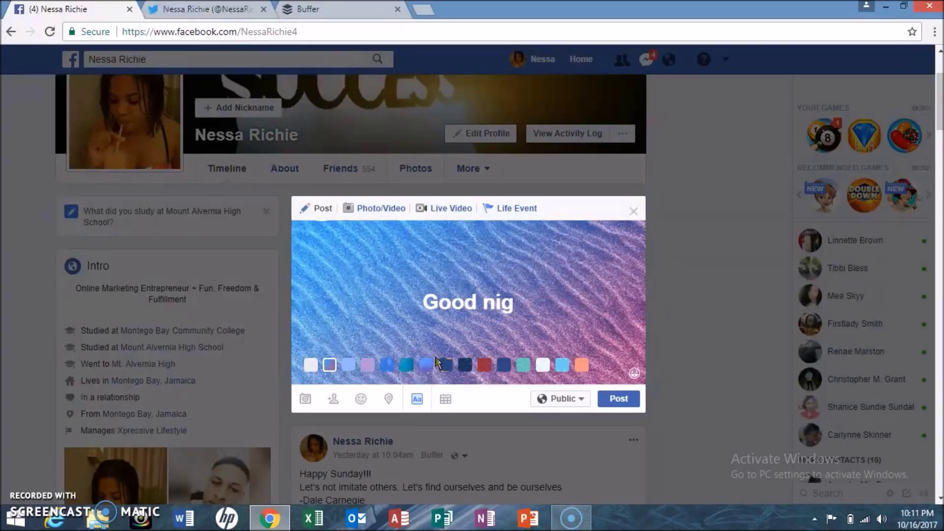
type("ht")
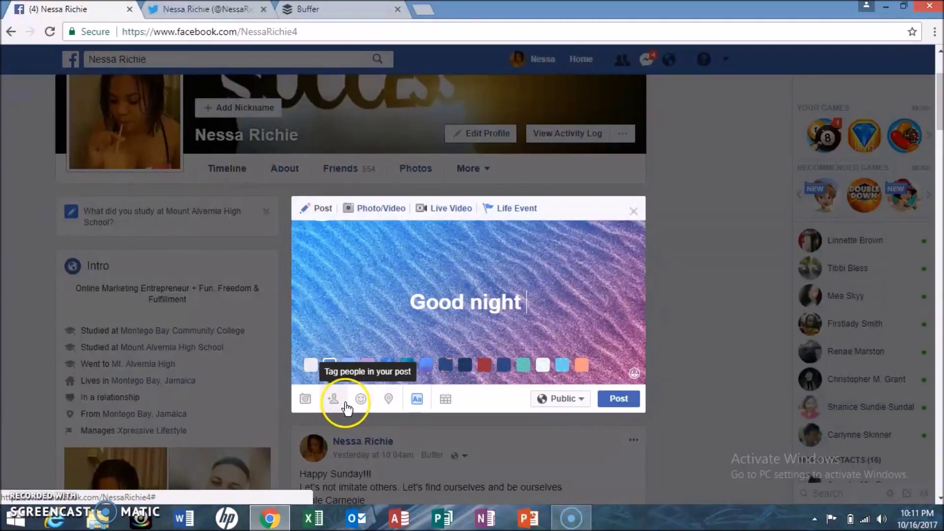
left_click(556, 337)
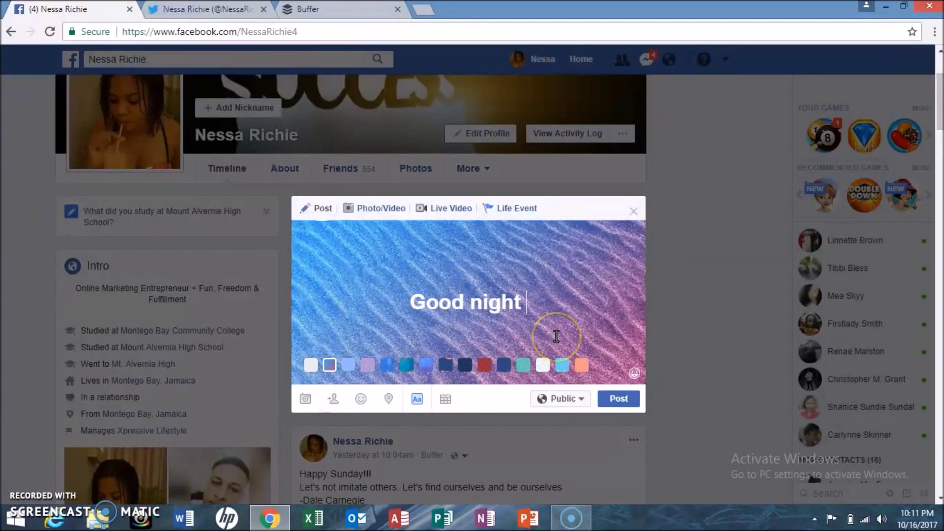
- Add a grinning emoji and a hugging emoji after 'Good night'
left_click(635, 375)
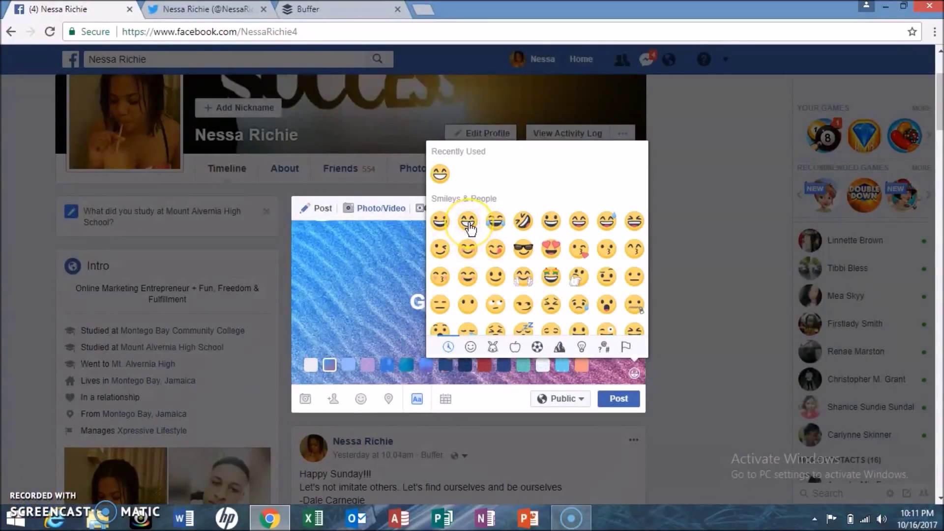
left_click(470, 227)
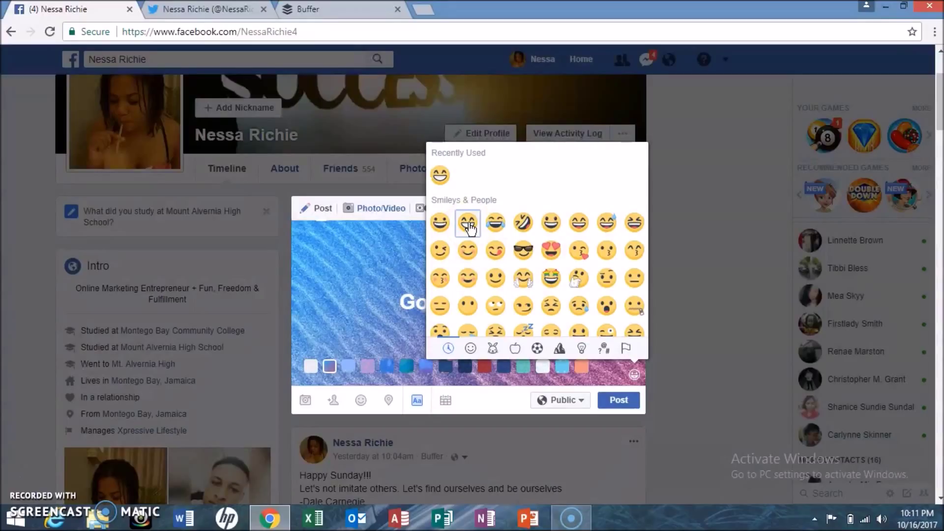
left_click(523, 278)
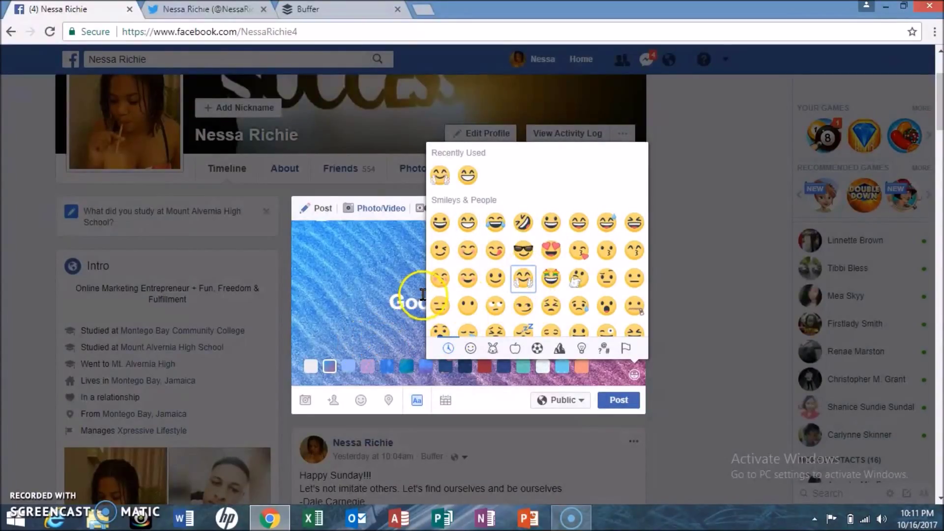
left_click(633, 374)
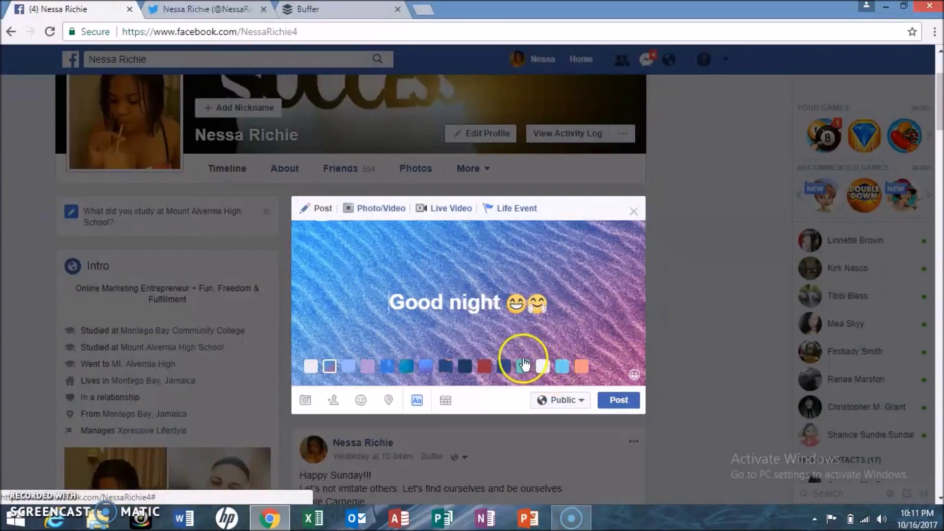
- Publish the status on the navy diamonds background, then go to the Twitter profile
left_click(485, 373)
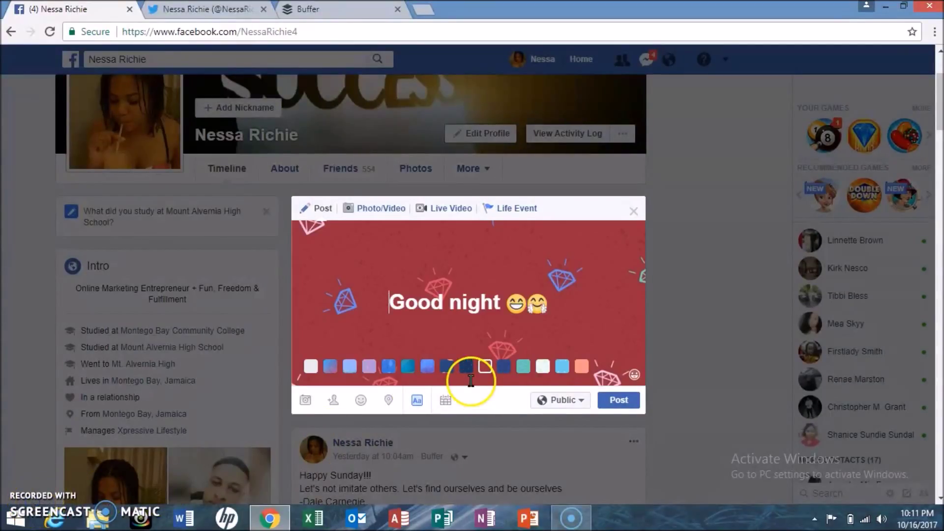
key("Left")
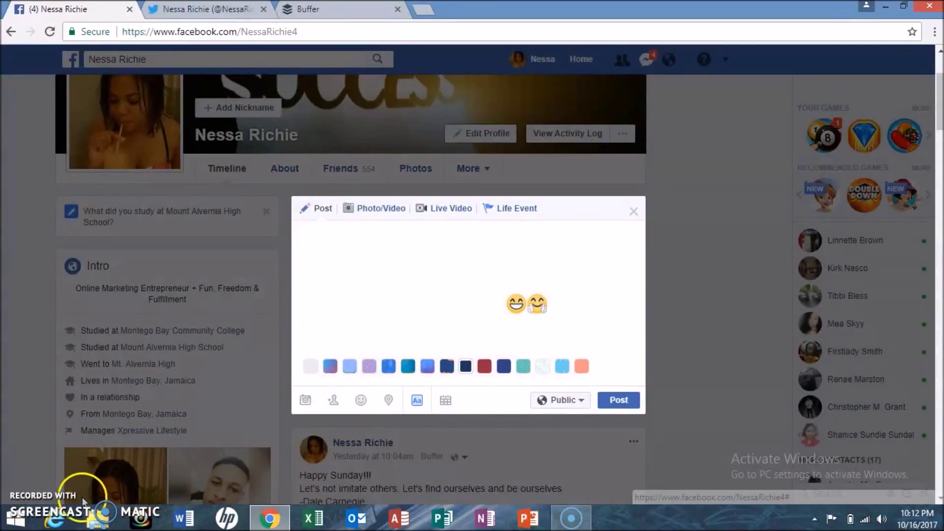
left_click(620, 407)
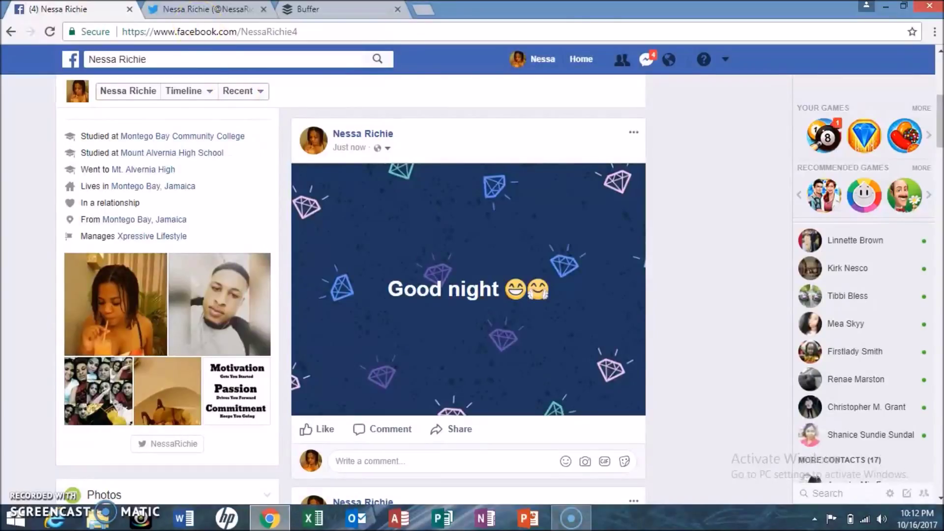
left_click(193, 8)
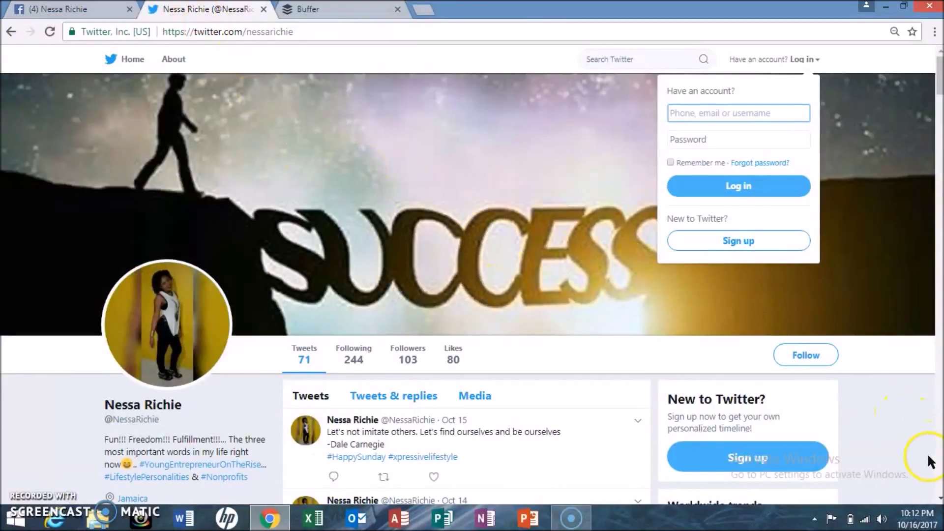
- Browse the Twitter profile's tweets, scroll back to the top, and return to Buffer
left_click(940, 499)
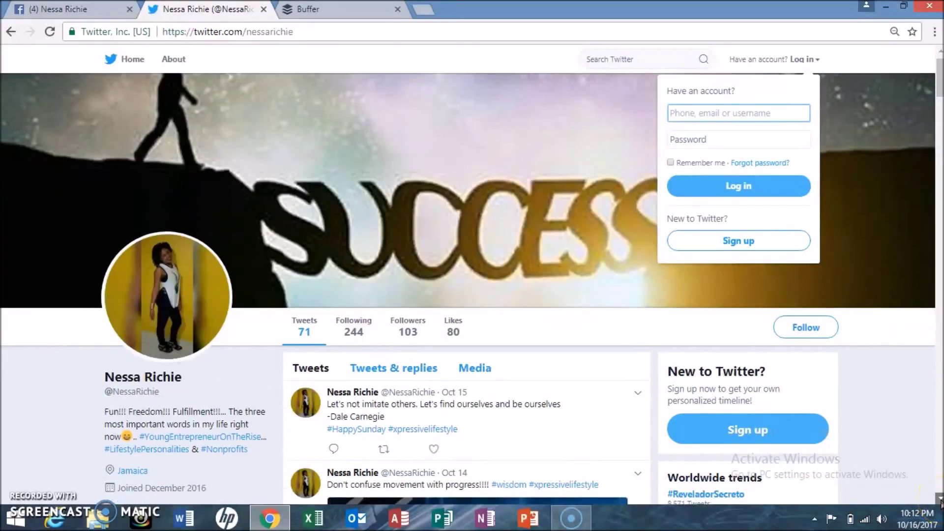
left_click(939, 500)
scroll(781, 457, "down", 4)
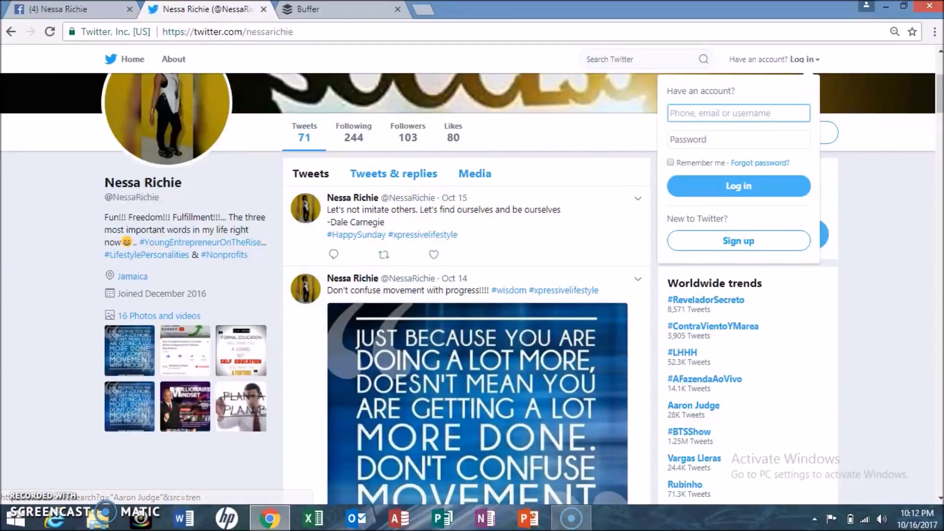
left_click_drag(940, 498, 940, 498)
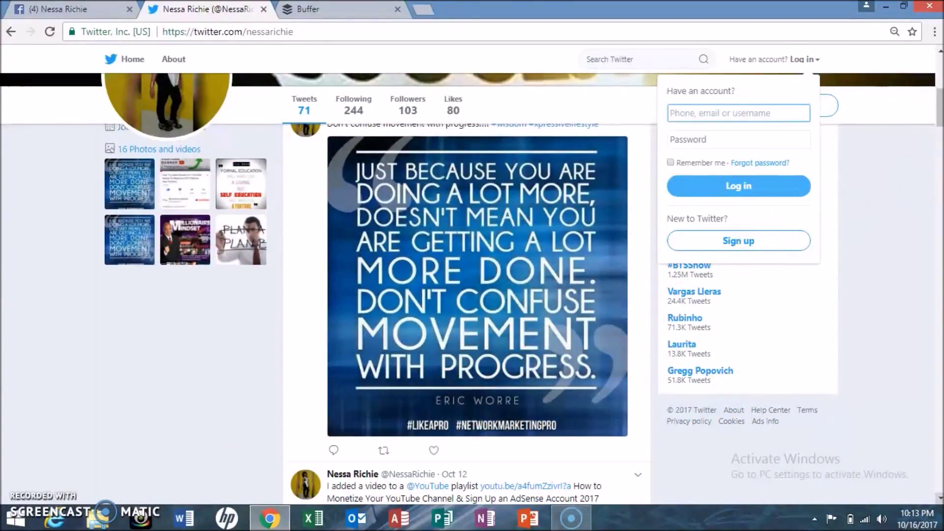
left_click(940, 61)
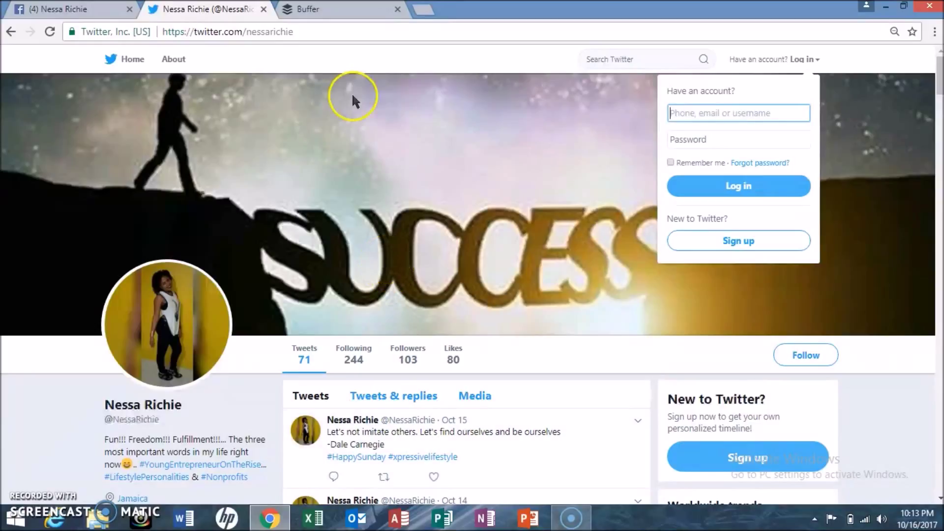
left_click(333, 4)
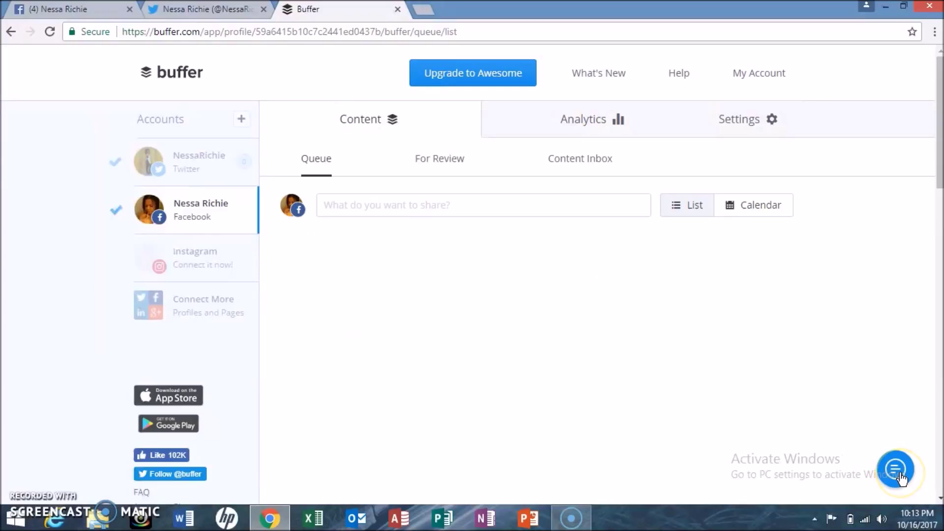
- Open and close the help articles list, then start a new post in the Facebook queue
left_click(901, 477)
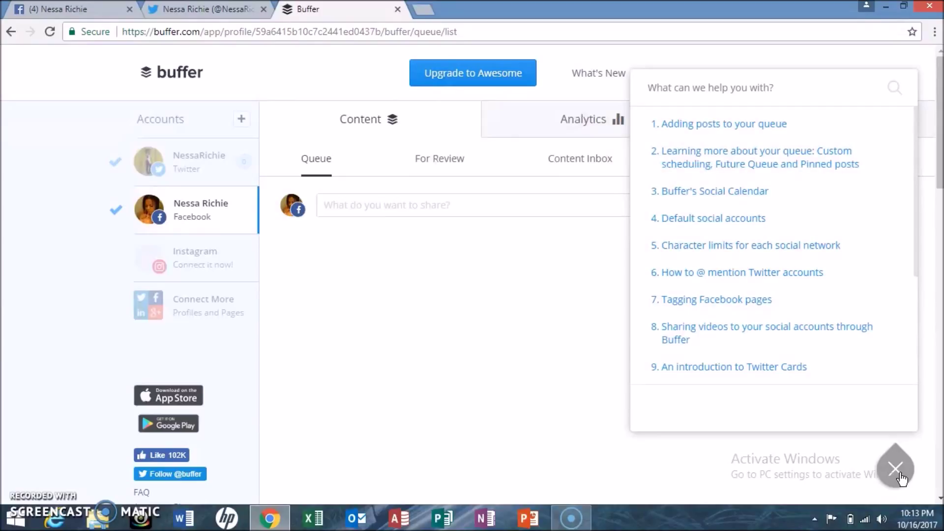
left_click(901, 477)
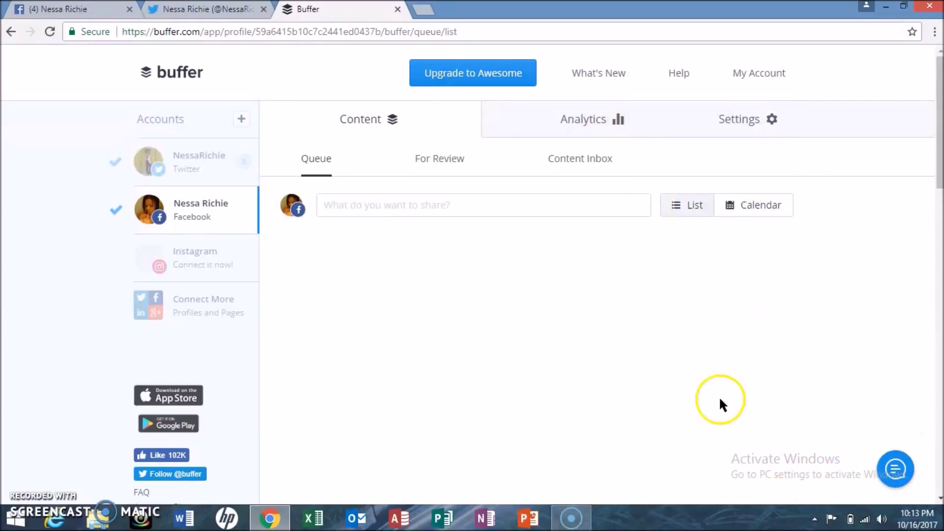
left_click(408, 206)
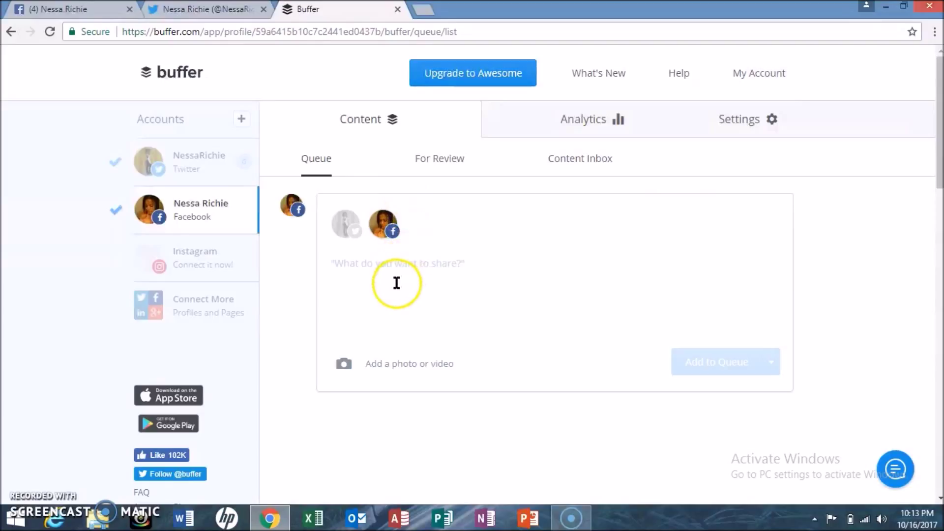